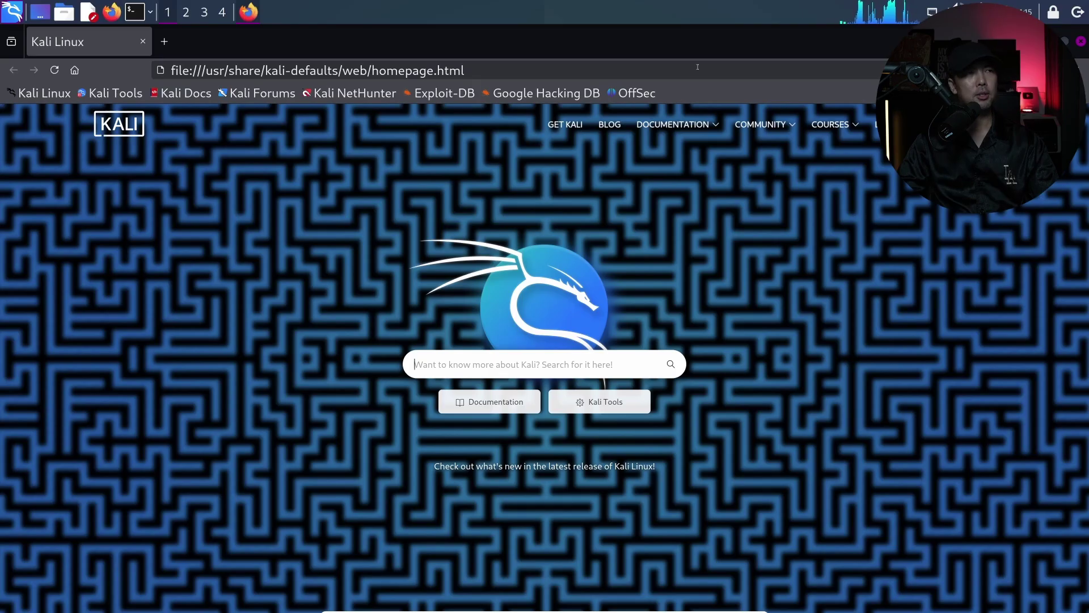
Go to google.com from the address bar using the 'goo' autocomplete
click(697, 67)
text(google.com)
key(Return)
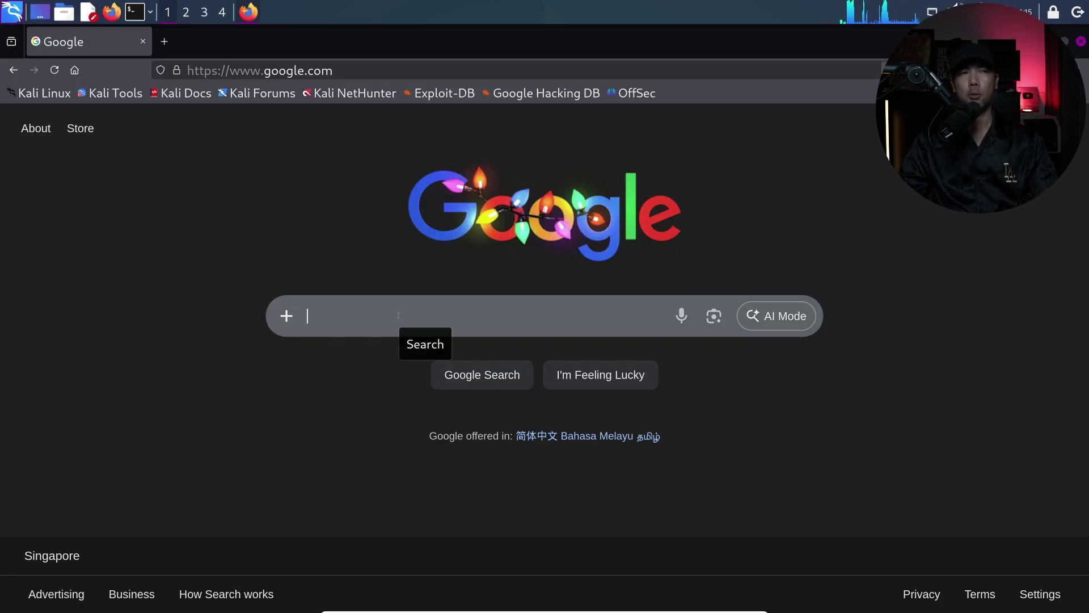
Search the creator's username in double quotes, zoom in, and scroll through the profile results
text("loi)
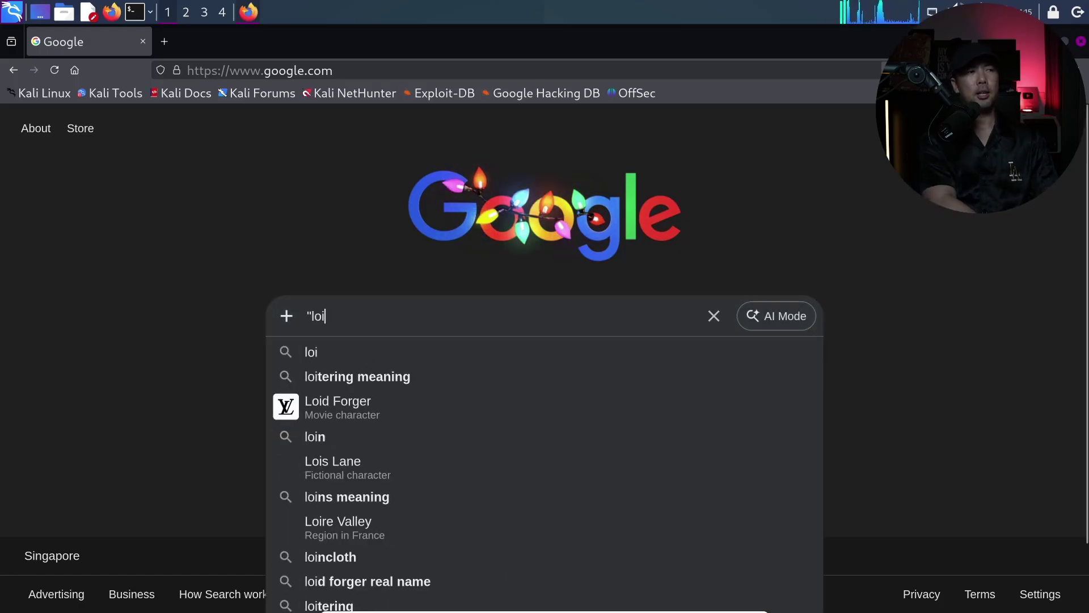
text(liangyang")
key(Return)
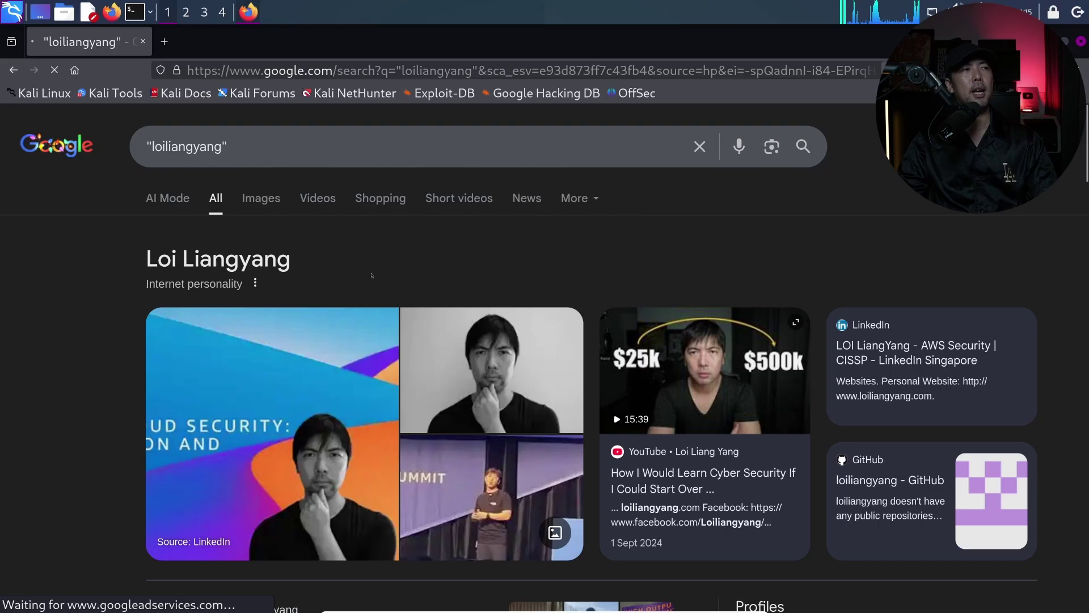
key(ctrl+plus)
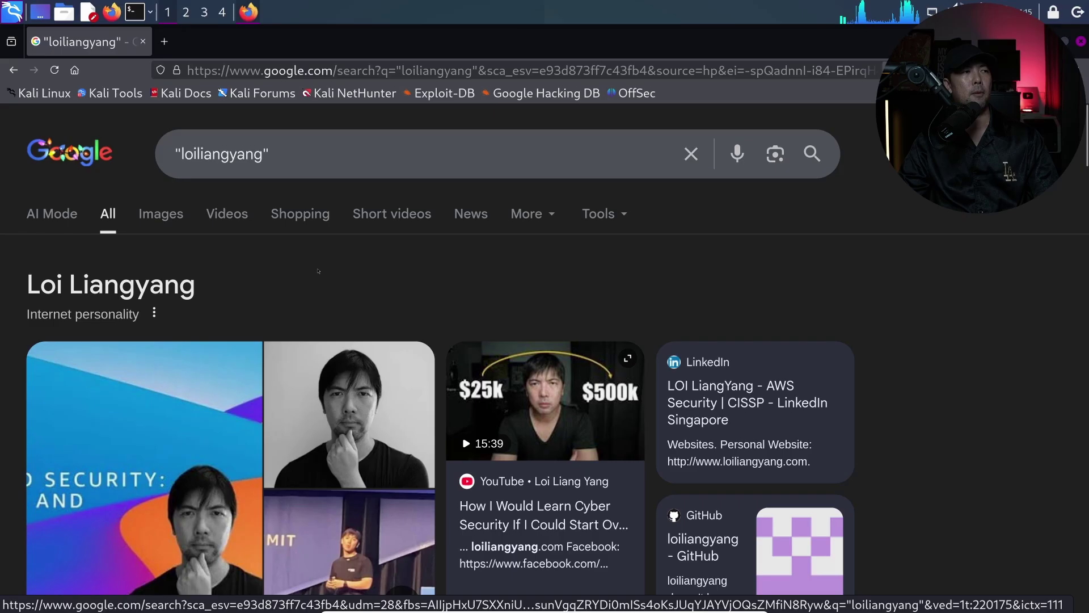
scroll(275, 261, down, 7)
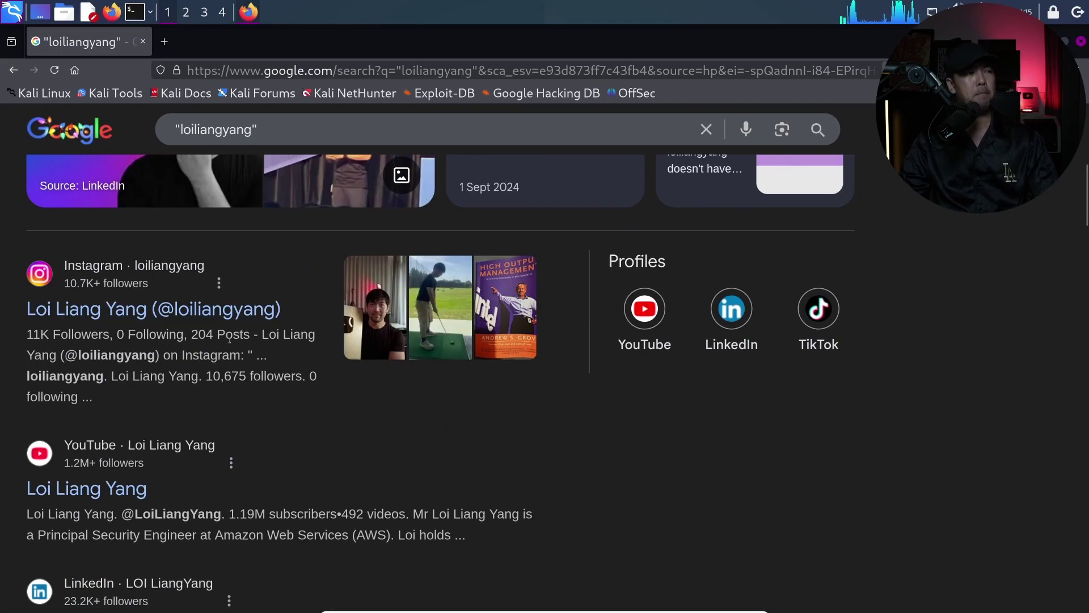
scroll(229, 340, down, 2)
scroll(216, 383, down, 6)
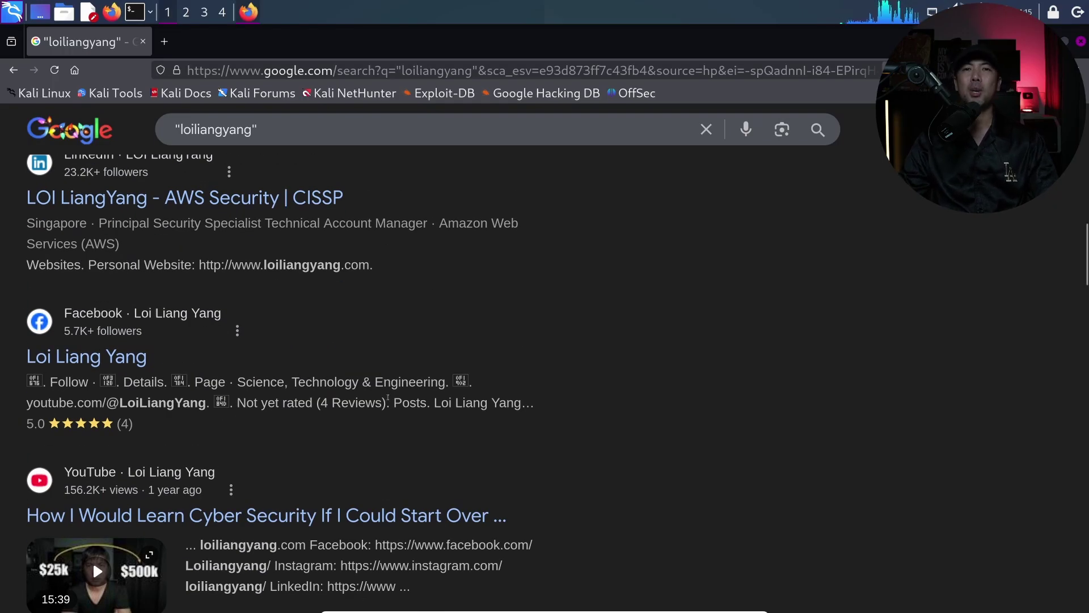
scroll(406, 376, up, 10)
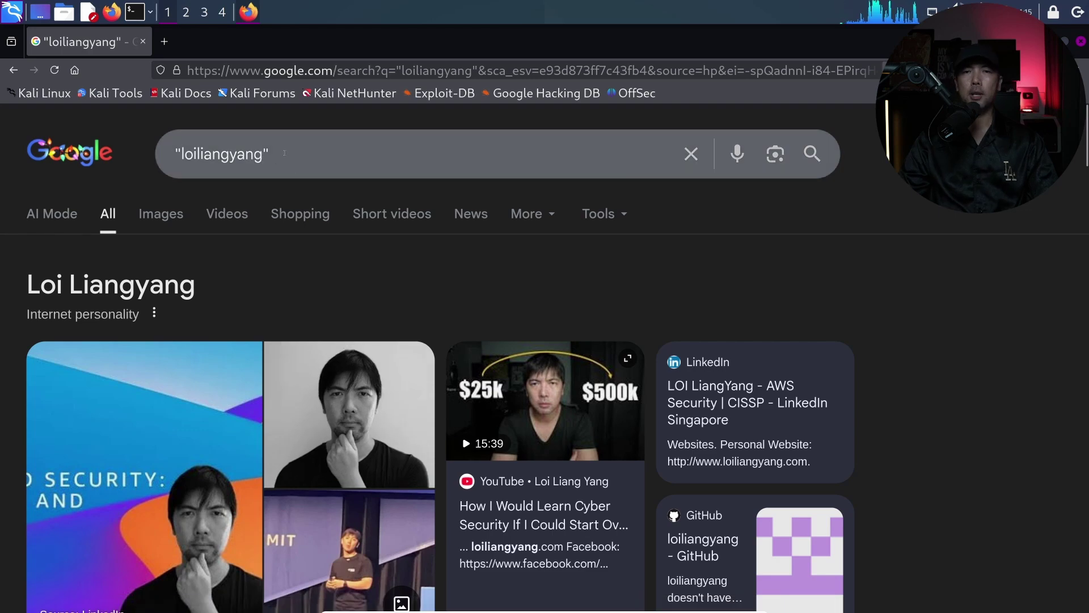
click(266, 154)
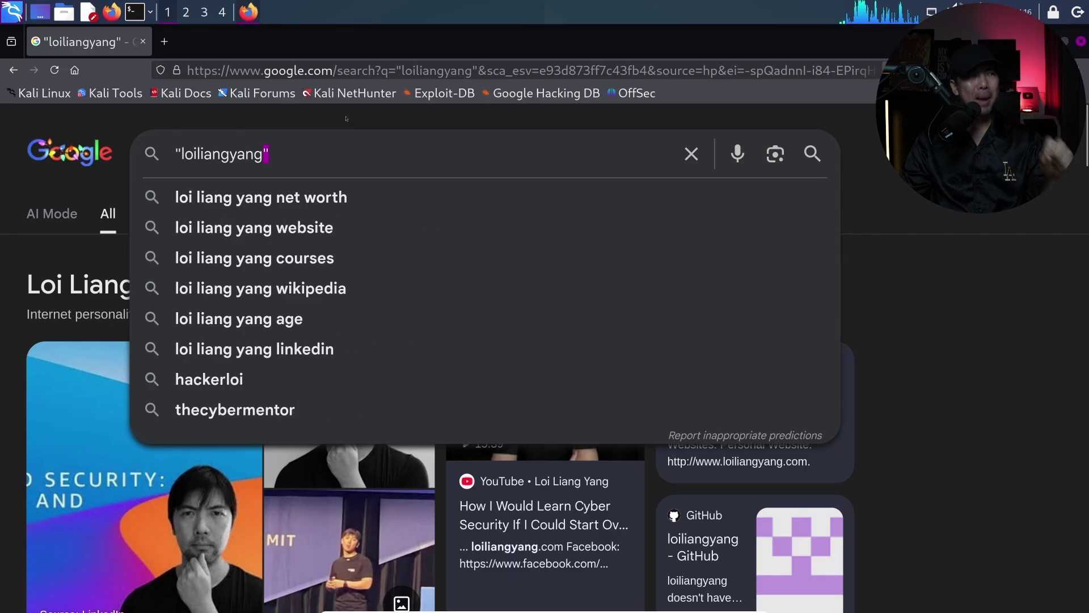
Remove both quote marks from the username query, rerun it, and review the unquoted results
click(344, 118)
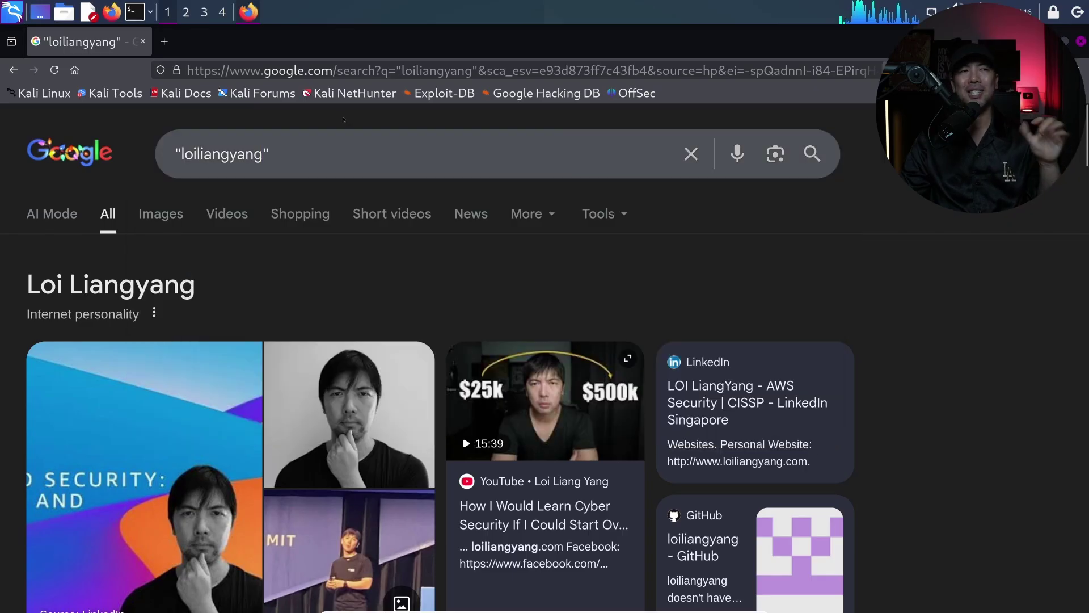
click(328, 148)
key(BackSpace)
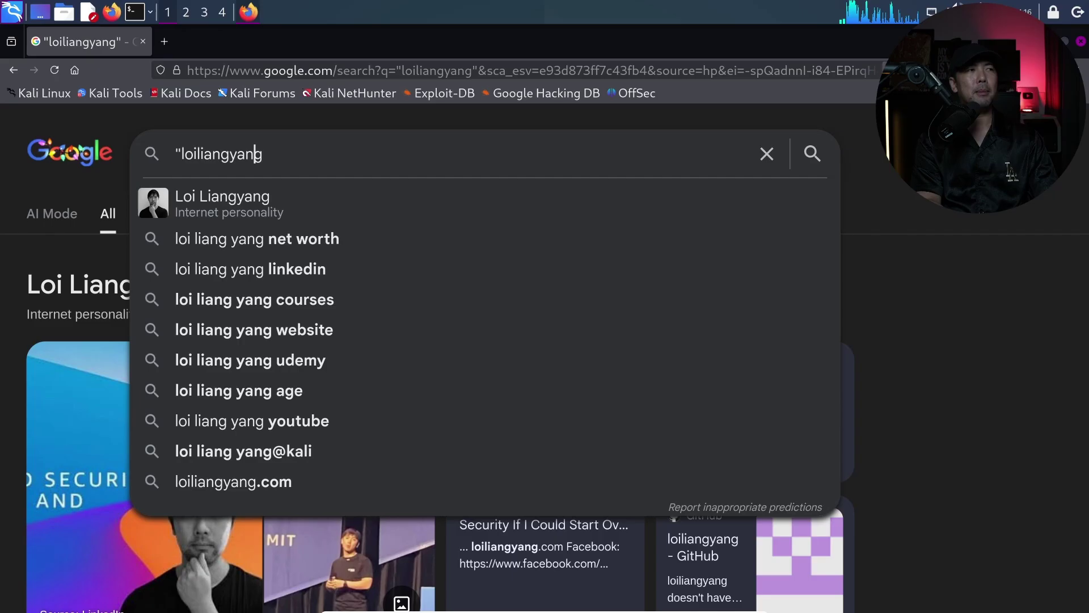
key(BackSpace)
key(Return)
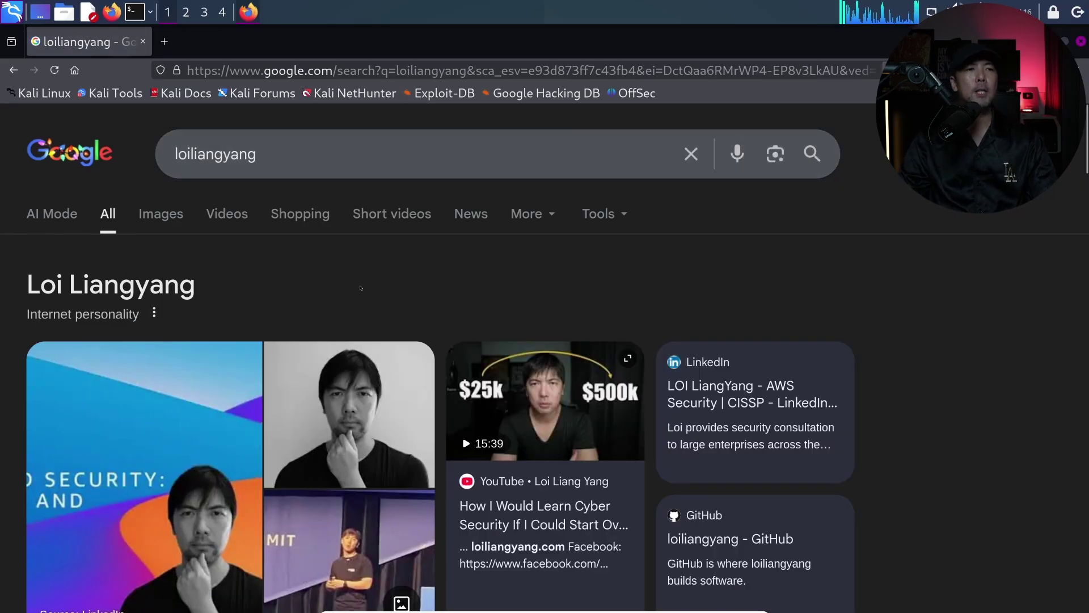
scroll(363, 295, down, 7)
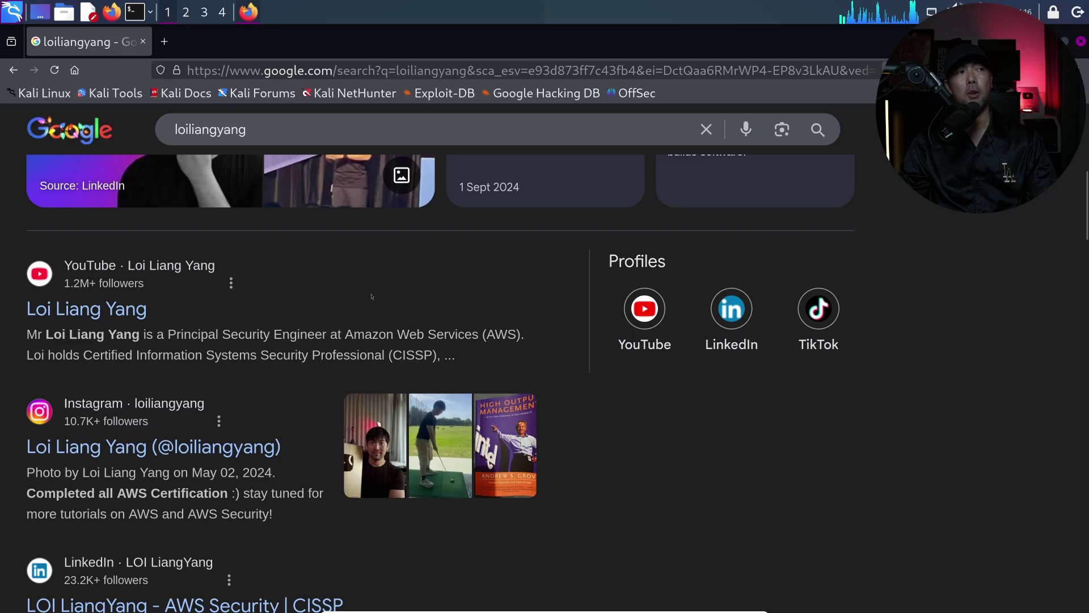
scroll(372, 296, up, 7)
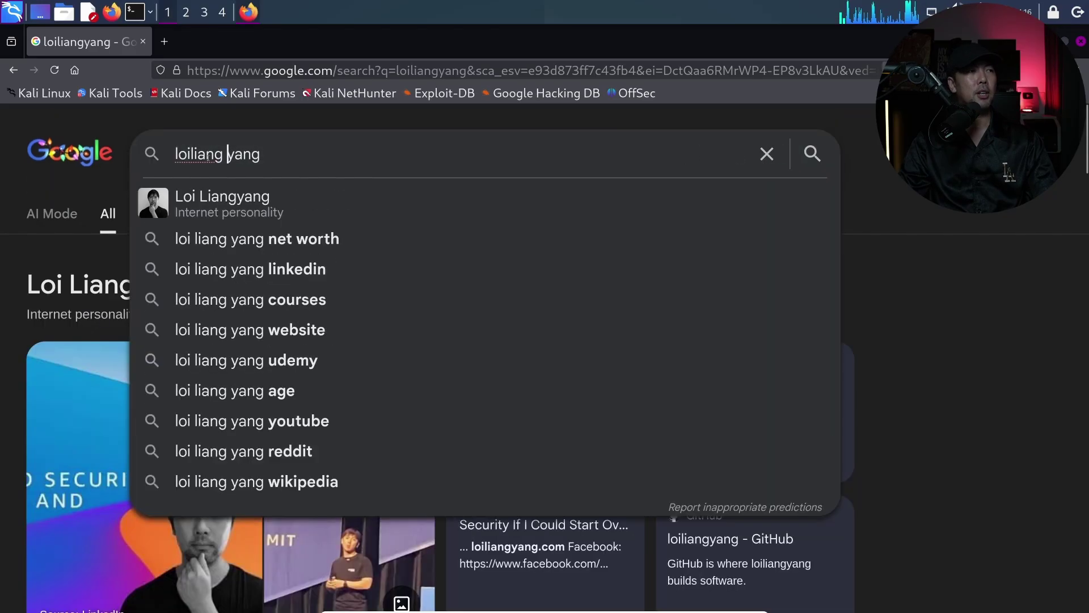
key(Left)
key(Left)
key(Left)
key(Left)
key(Left)
key(Left)
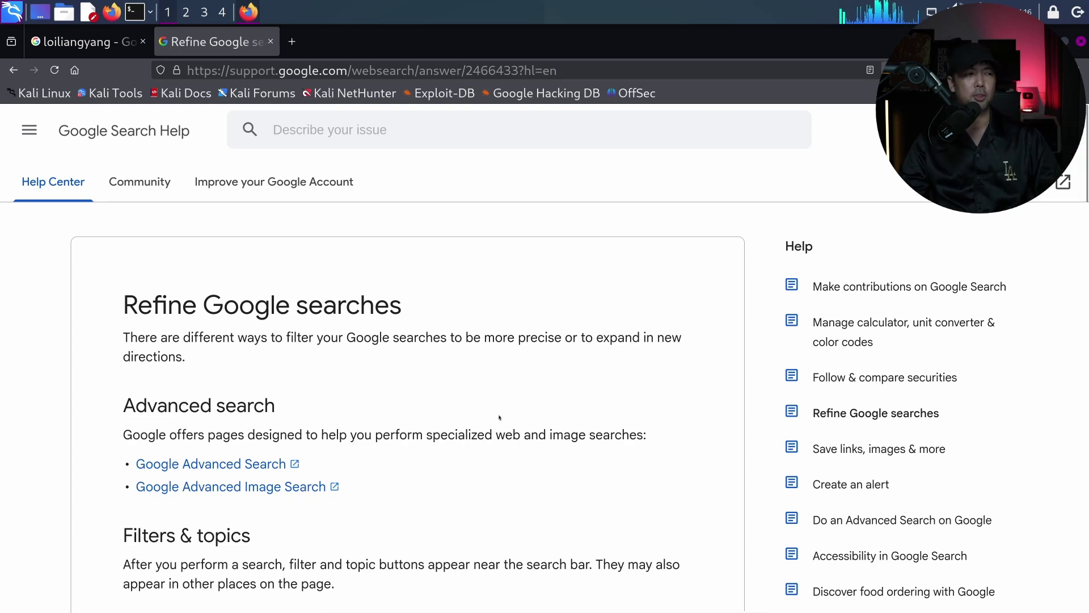
scroll(492, 340, down, 5)
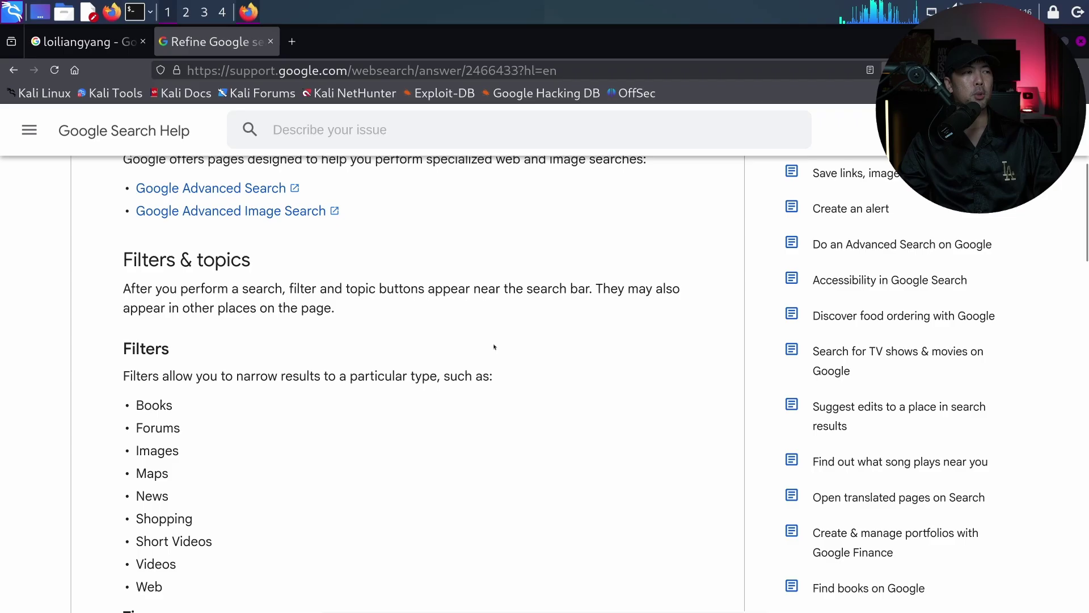
scroll(493, 343, down, 2)
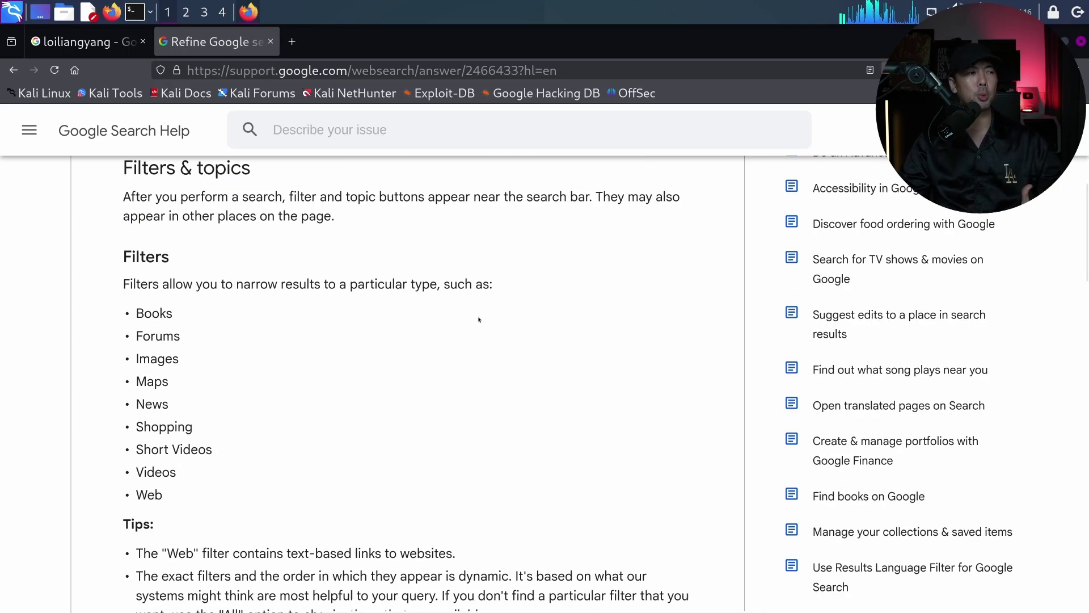
scroll(480, 320, down, 4)
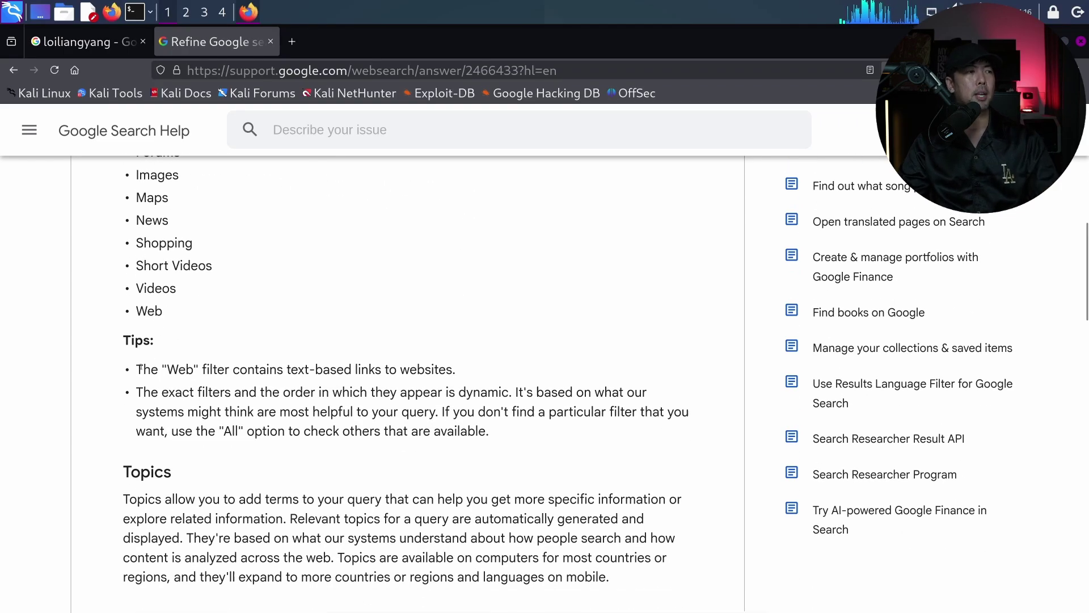
drag(144, 369, 483, 369)
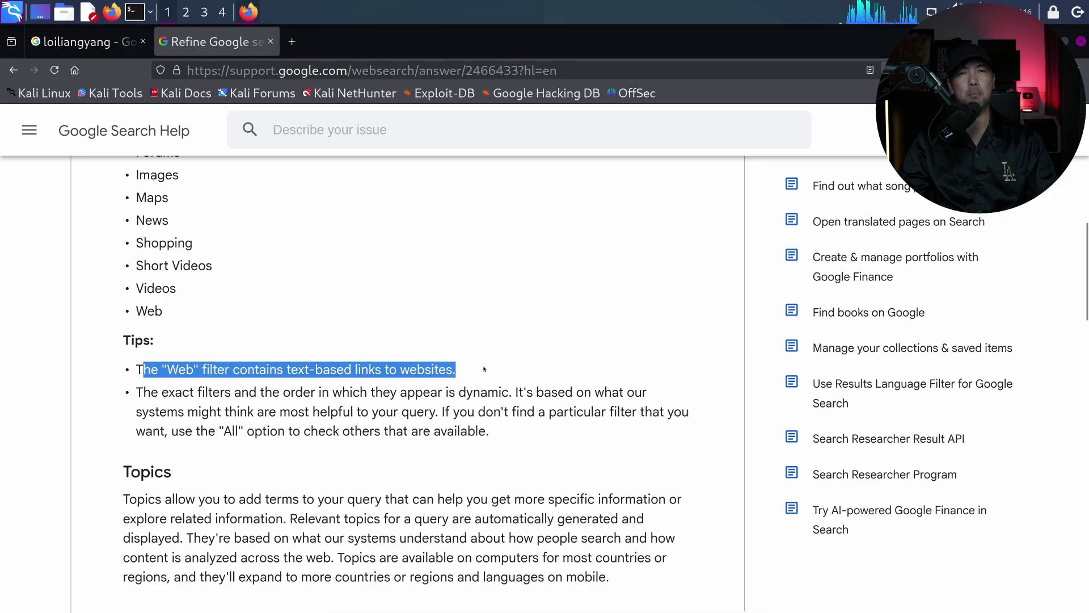
triple_click(384, 411)
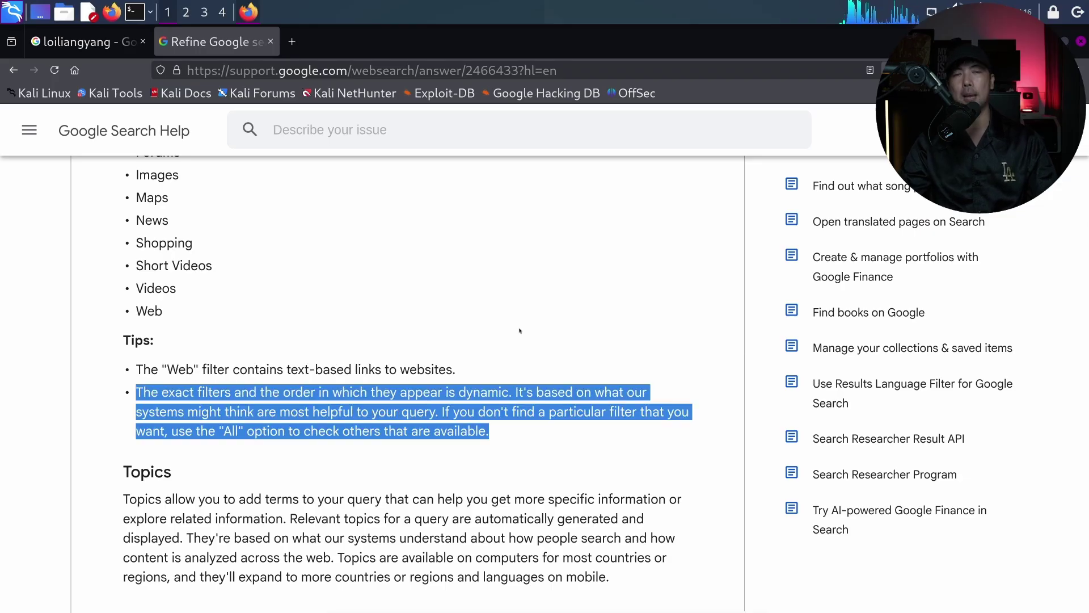
scroll(513, 328, down, 5)
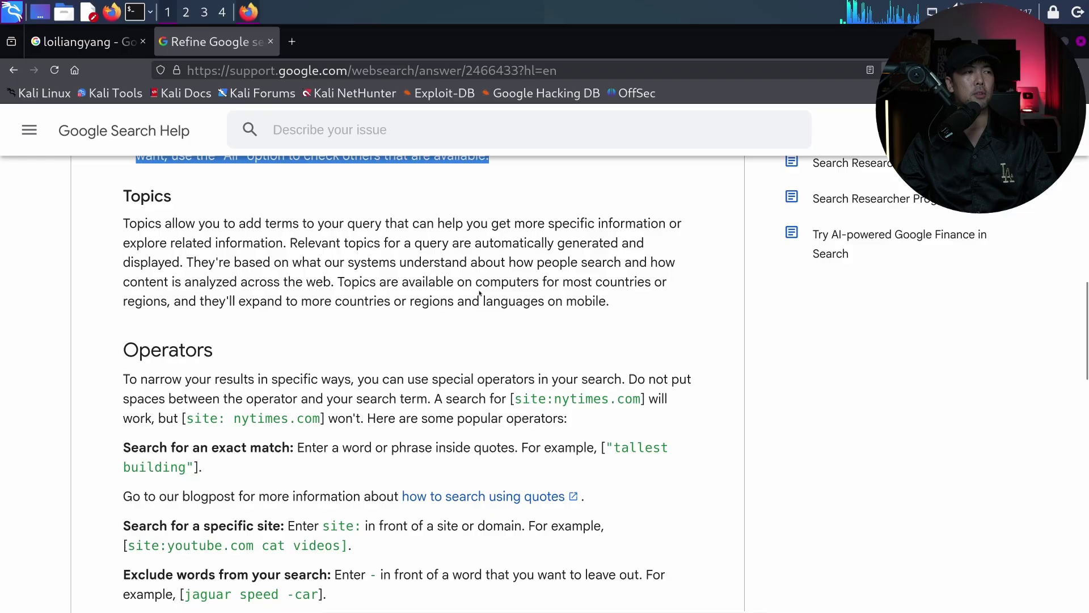
scroll(479, 293, down, 2)
drag(188, 327, 321, 327)
click(468, 307)
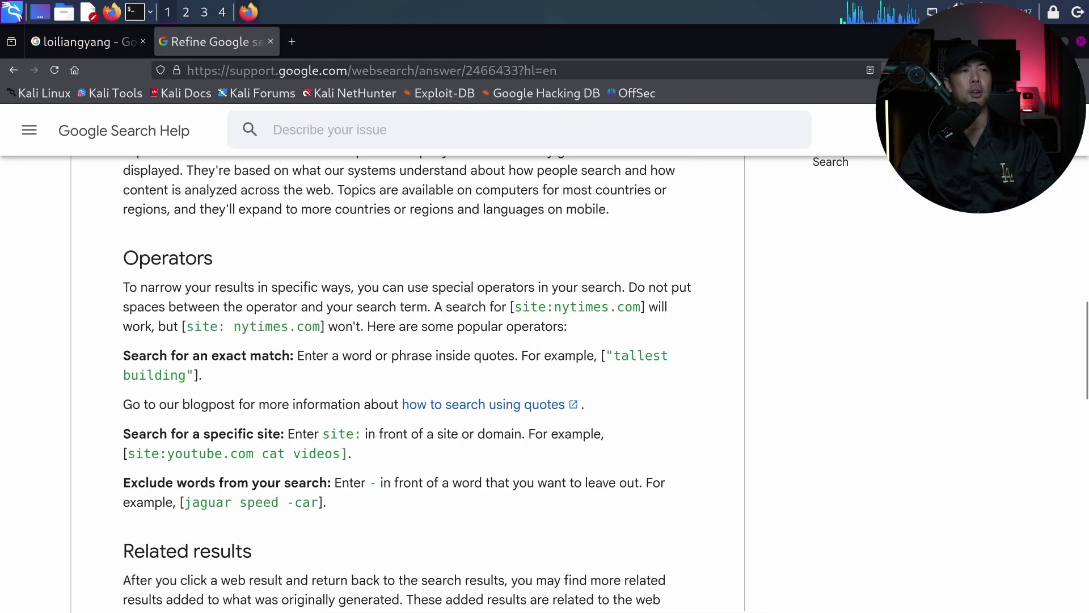
drag(436, 307, 643, 307)
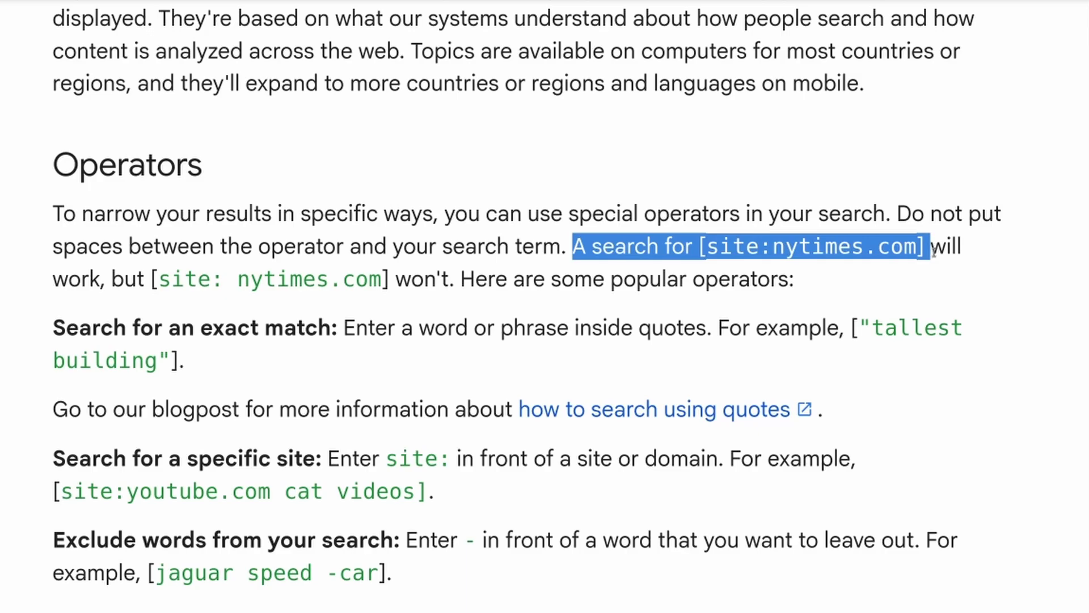
drag(920, 248, 924, 245)
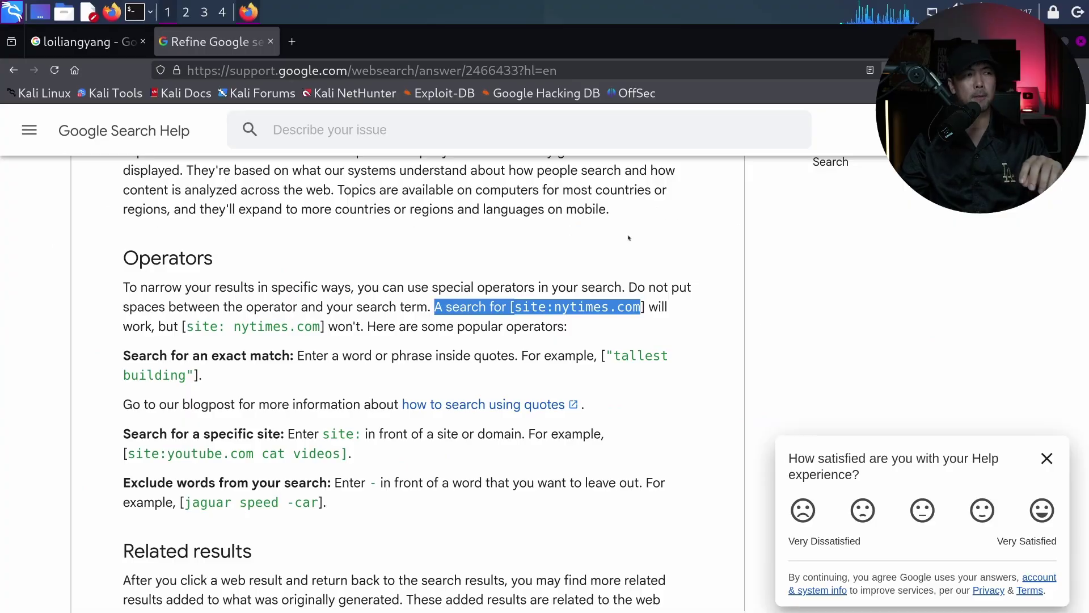
click(897, 131)
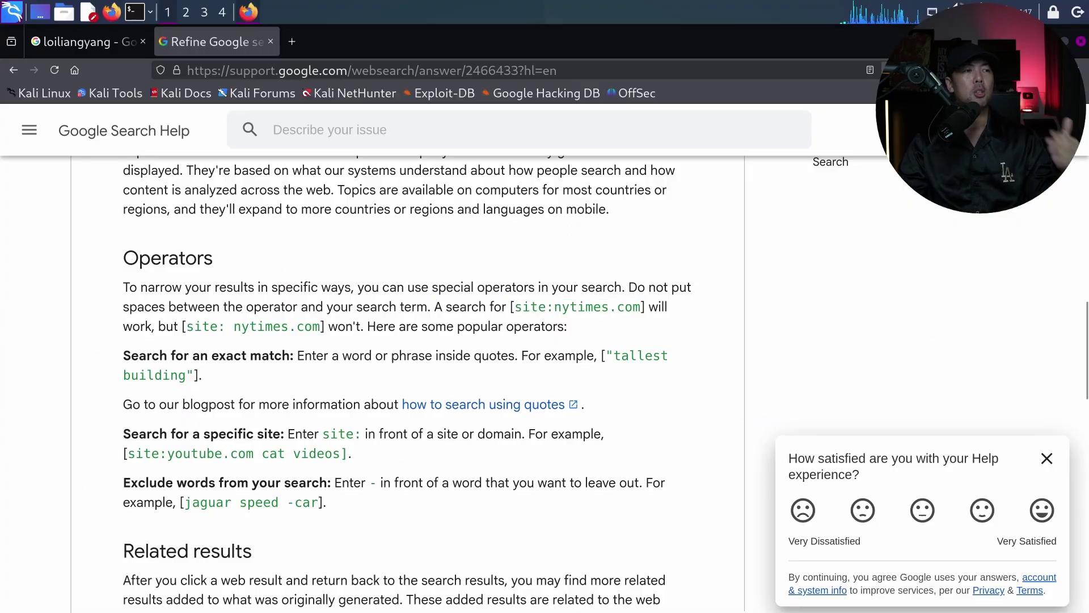
scroll(243, 349, down, 2)
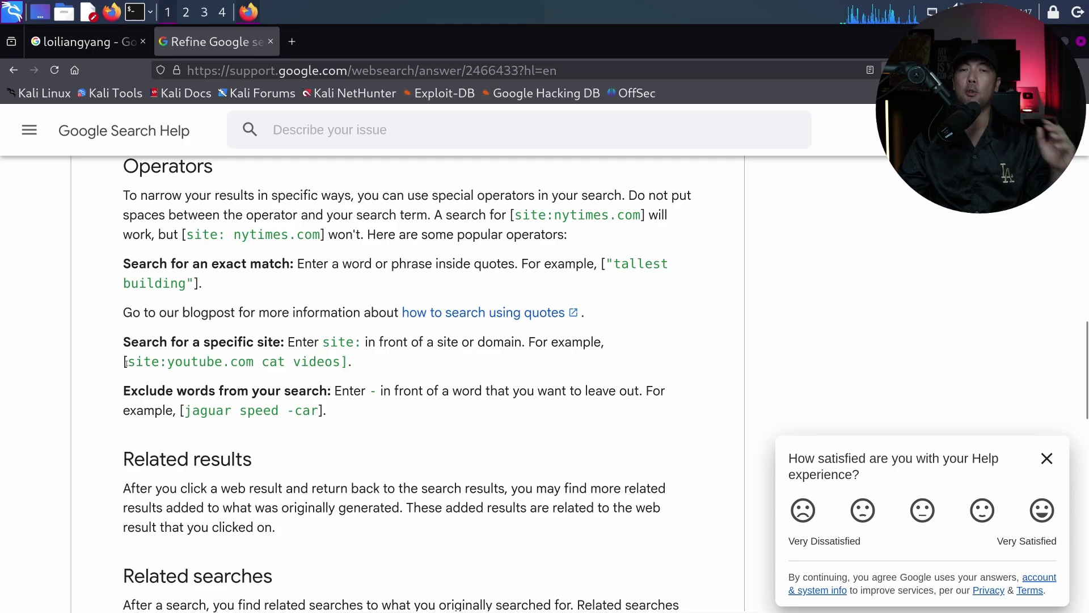
drag(125, 362, 434, 349)
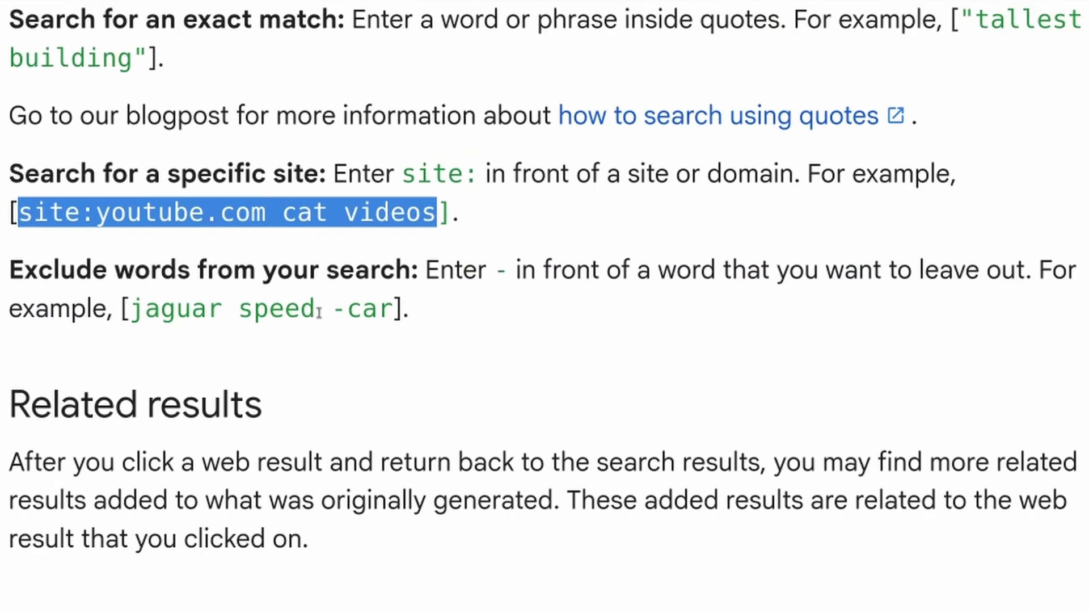
drag(331, 312, 347, 313)
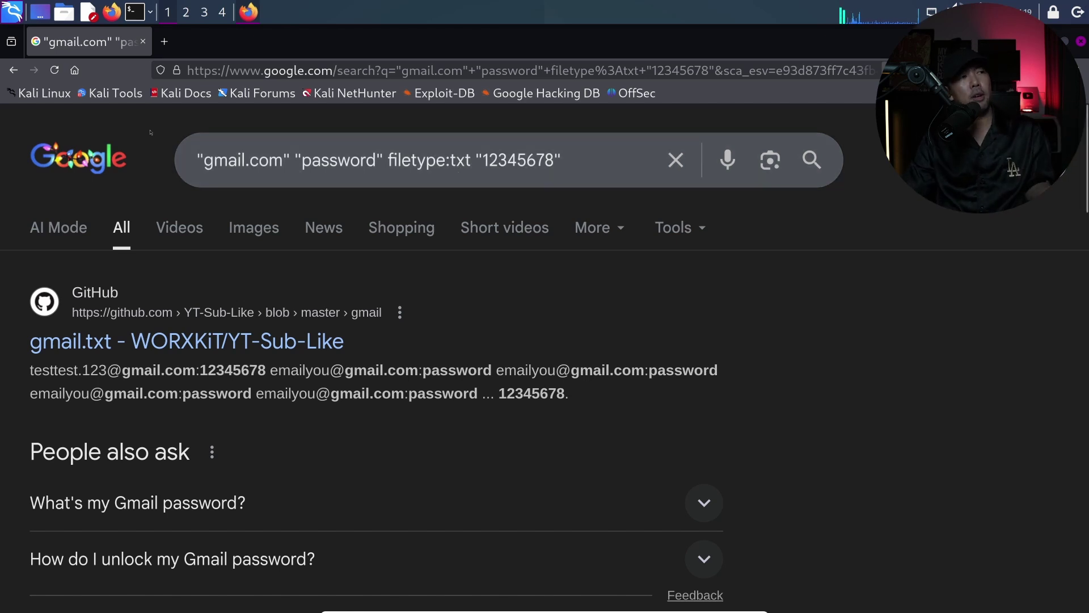
Insert a username followed by @ before gmail.com in the first quoted term to target one address
click(206, 160)
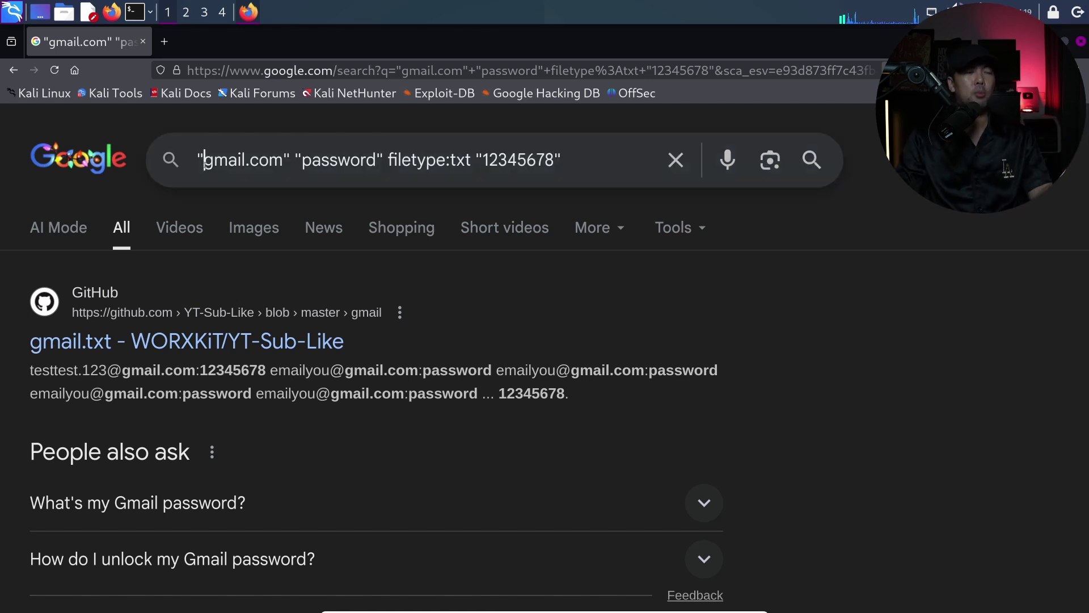
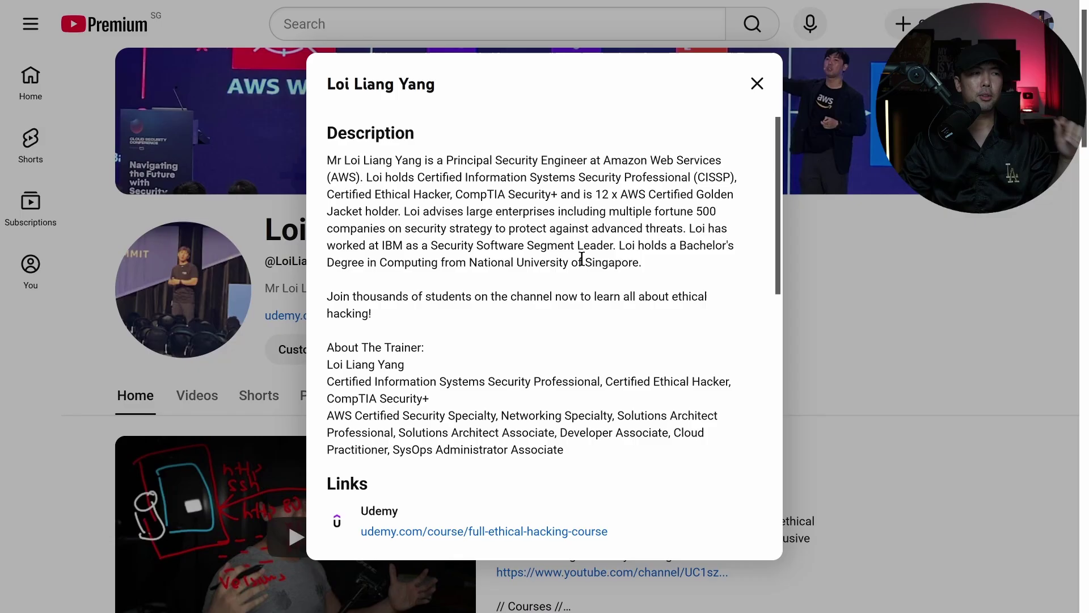
In the channel's About details, use View email address under More info and select the revealed email
scroll(566, 236, down, 8)
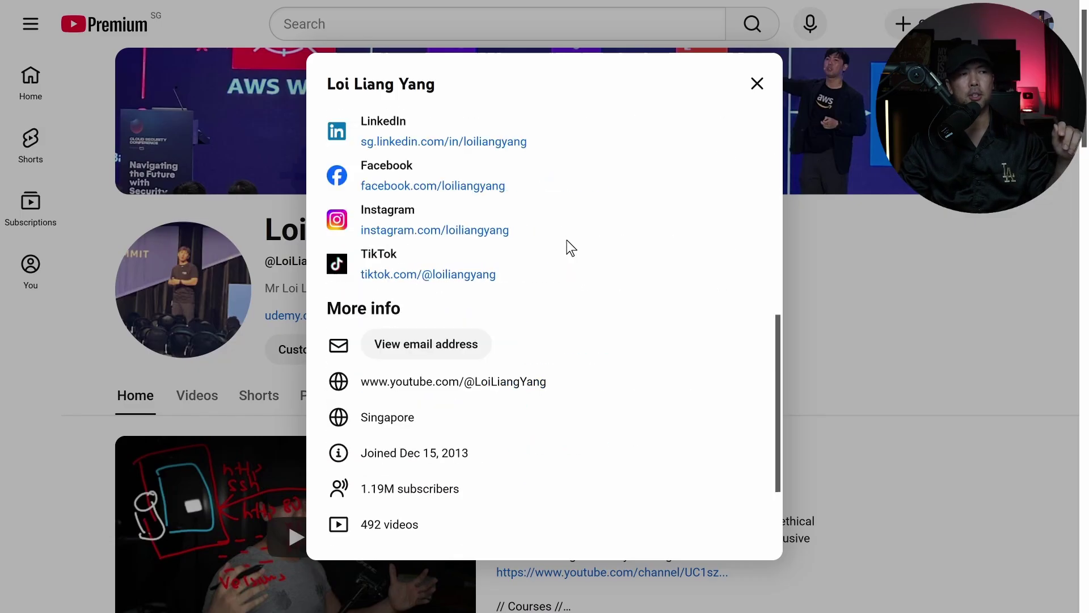
scroll(567, 240, down, 2)
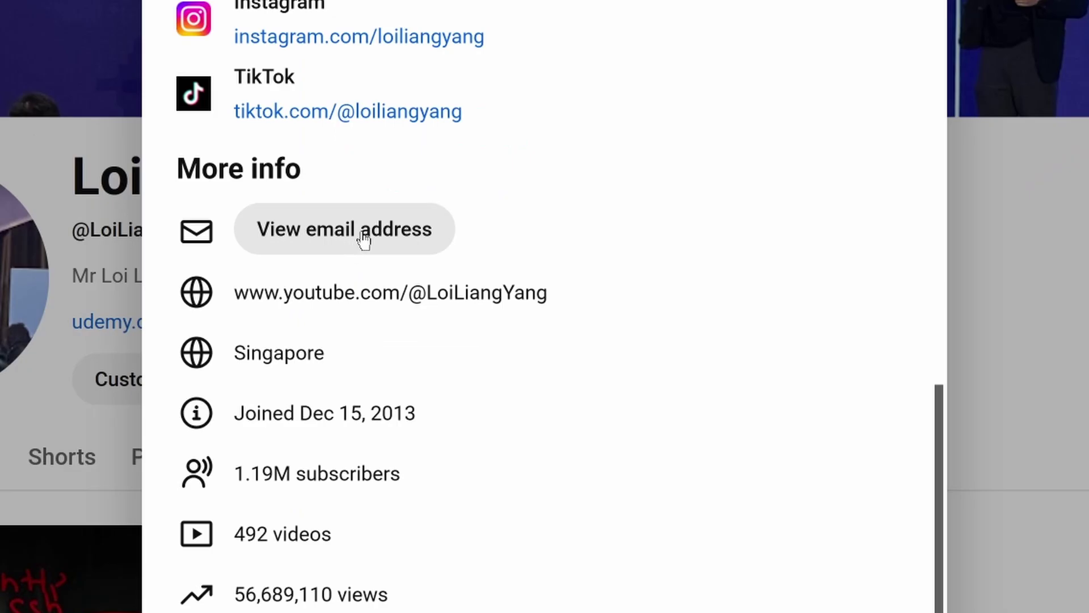
click(363, 240)
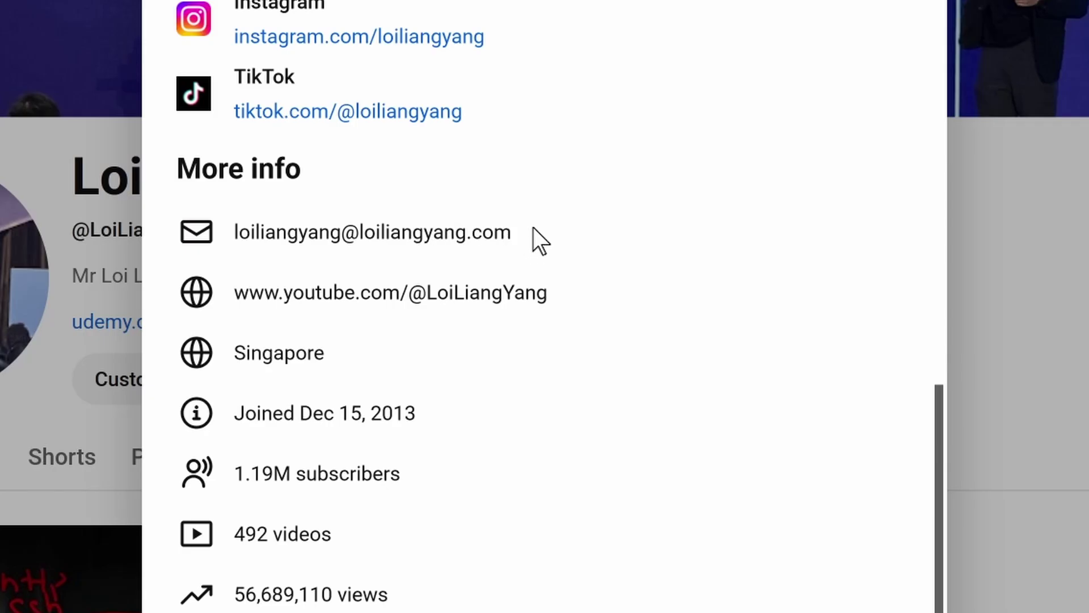
drag(533, 228, 146, 233)
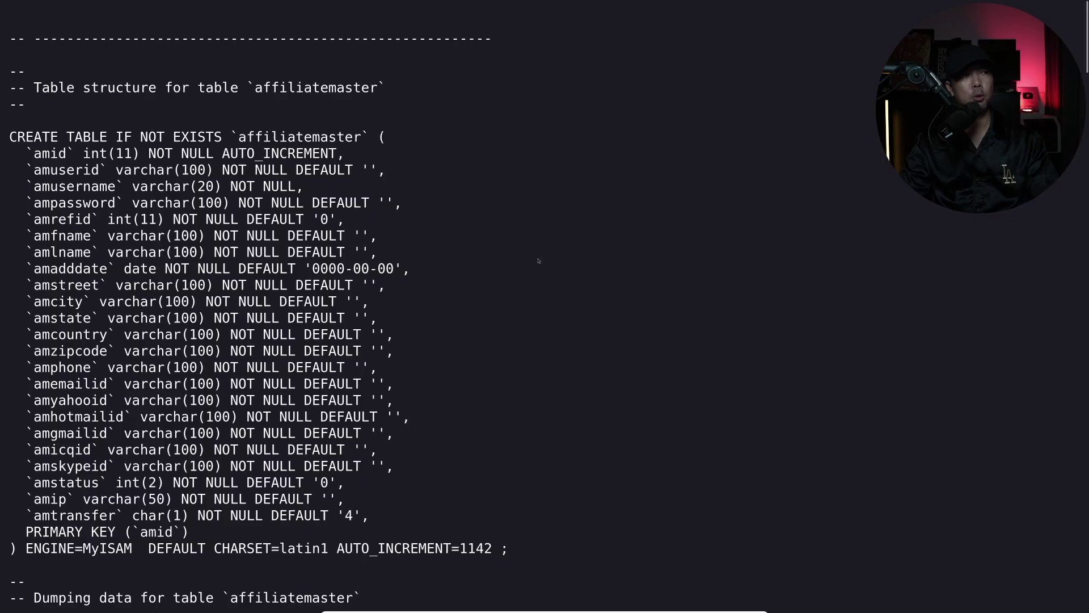
Scroll to the affiliatemaster INSERT rows and highlight the table name, then amid, amuserid, amusername and ampassword
scroll(526, 256, down, 6)
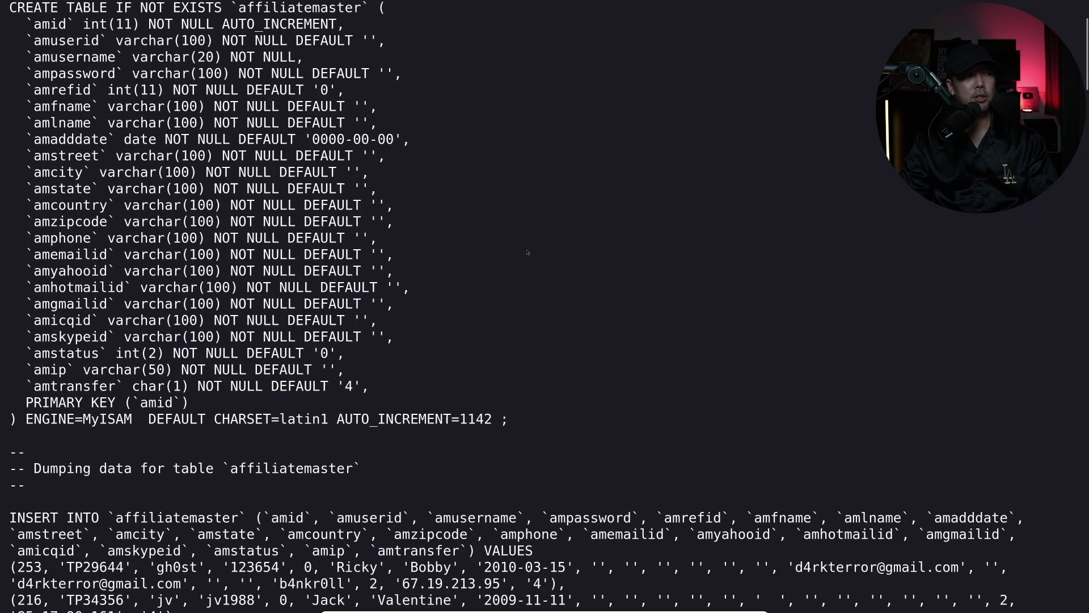
scroll(203, 164, down, 4)
double_click(132, 130)
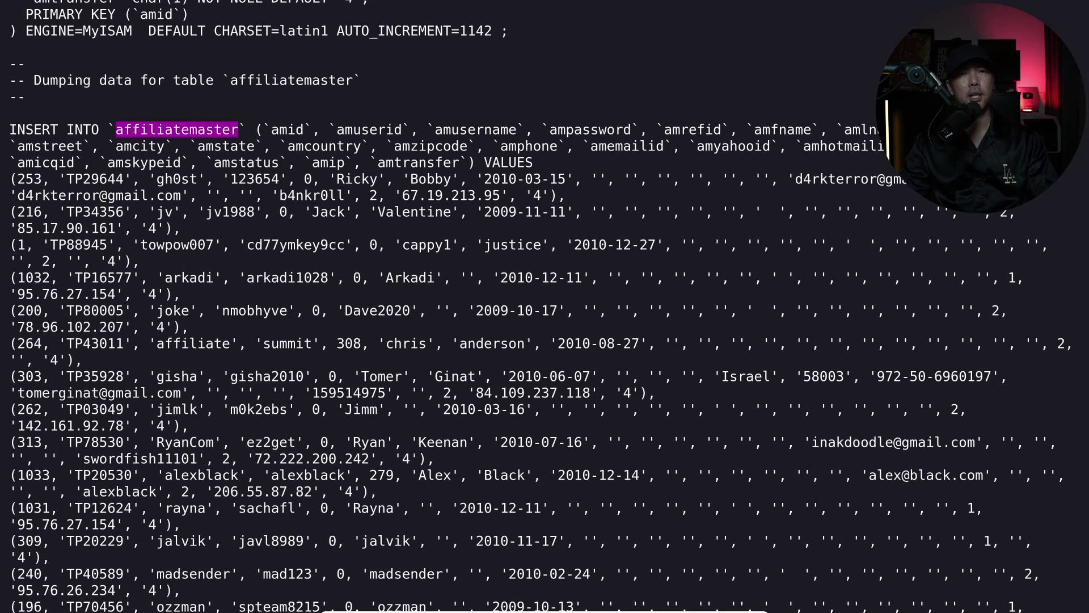
double_click(287, 130)
double_click(387, 130)
double_click(499, 130)
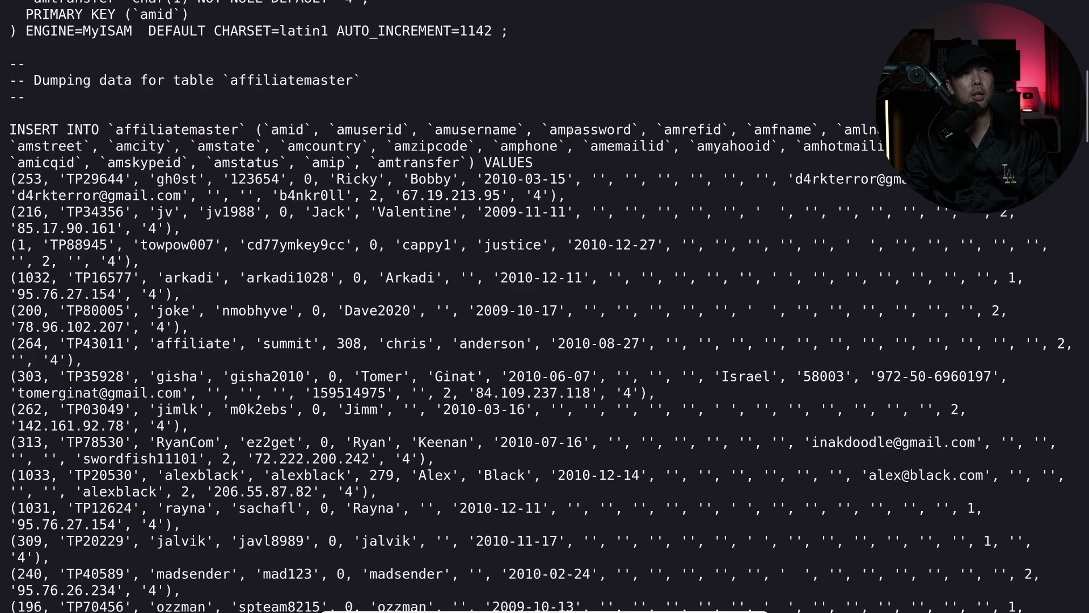
double_click(616, 129)
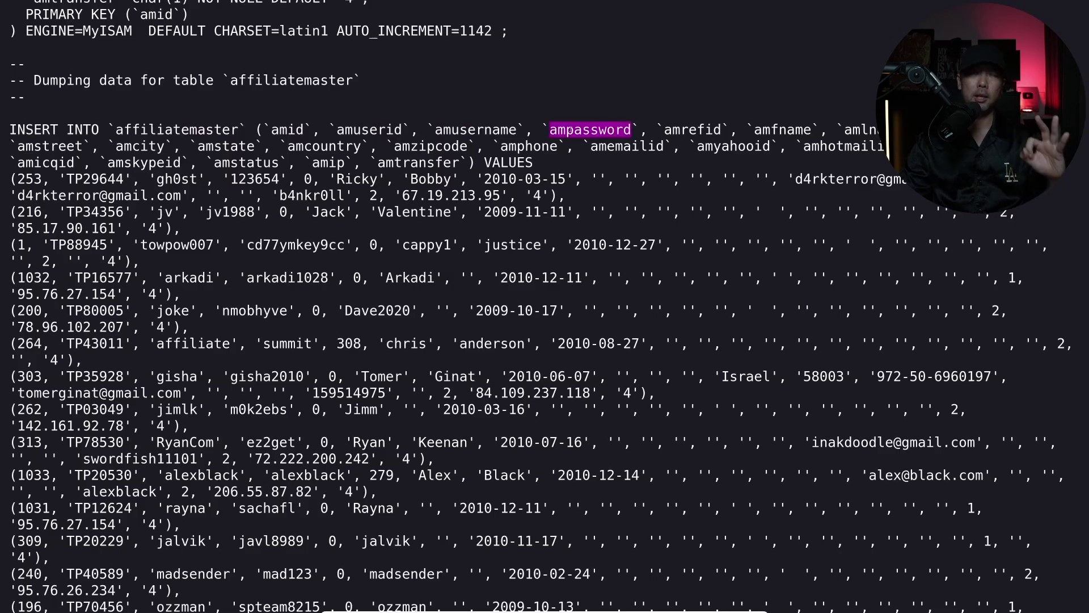
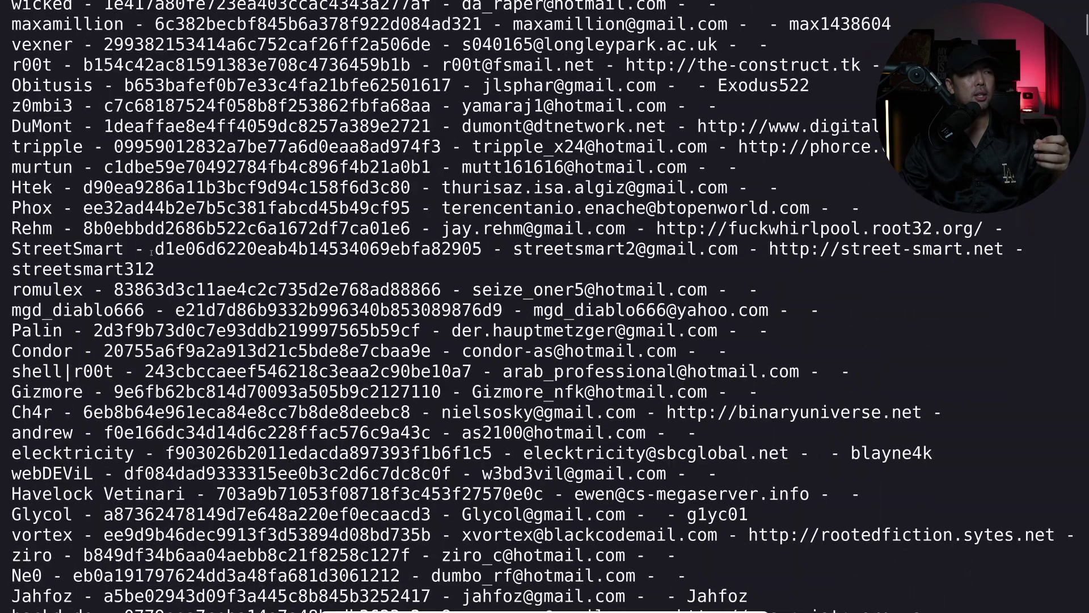
Highlight one leaked entry's username and its email address in the terminal dump
double_click(32, 208)
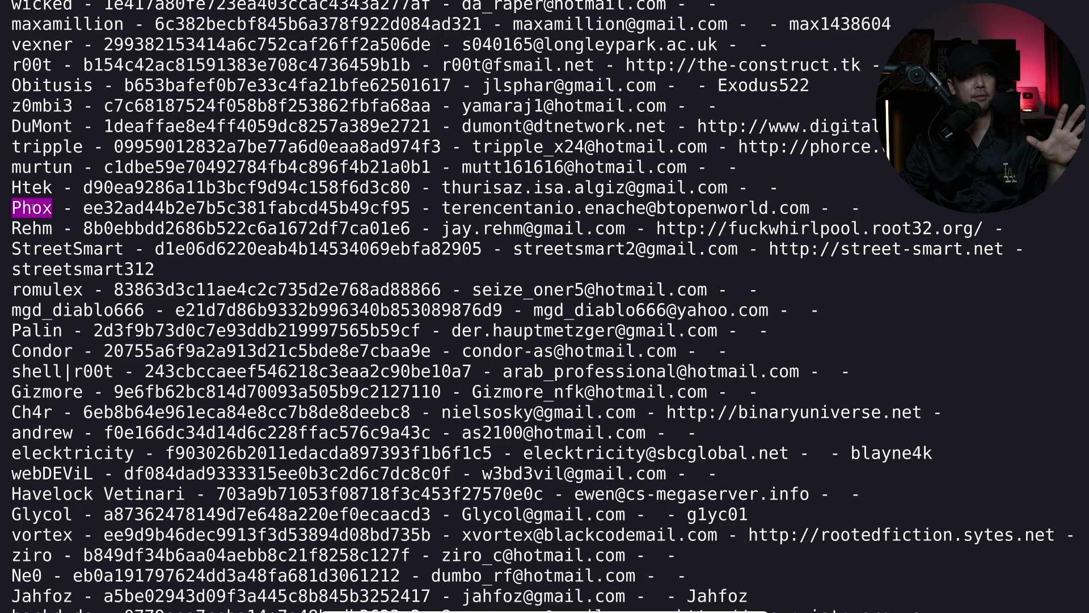
drag(441, 208, 810, 207)
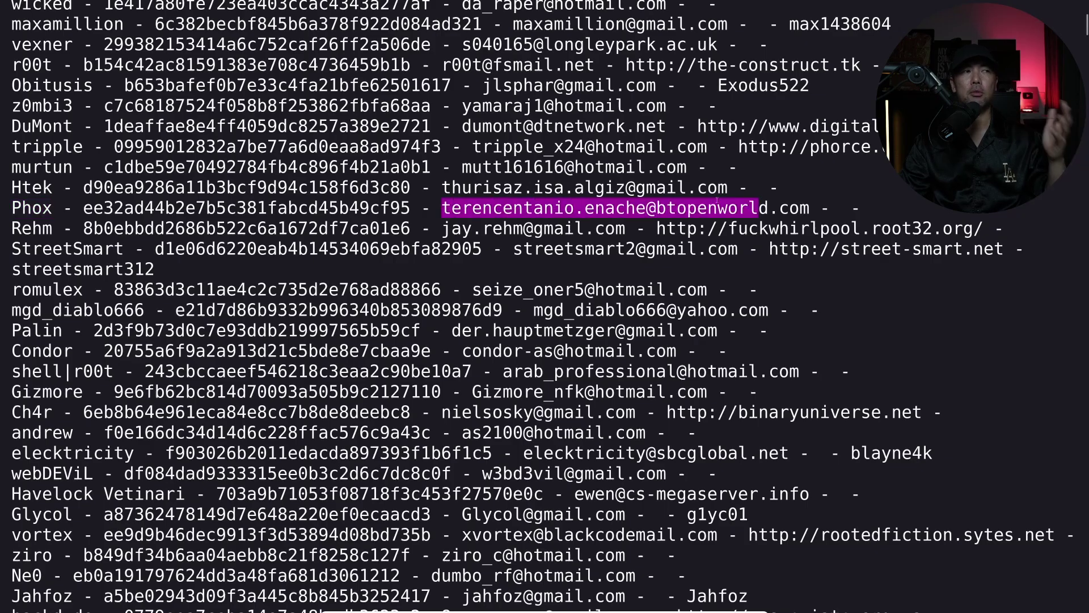
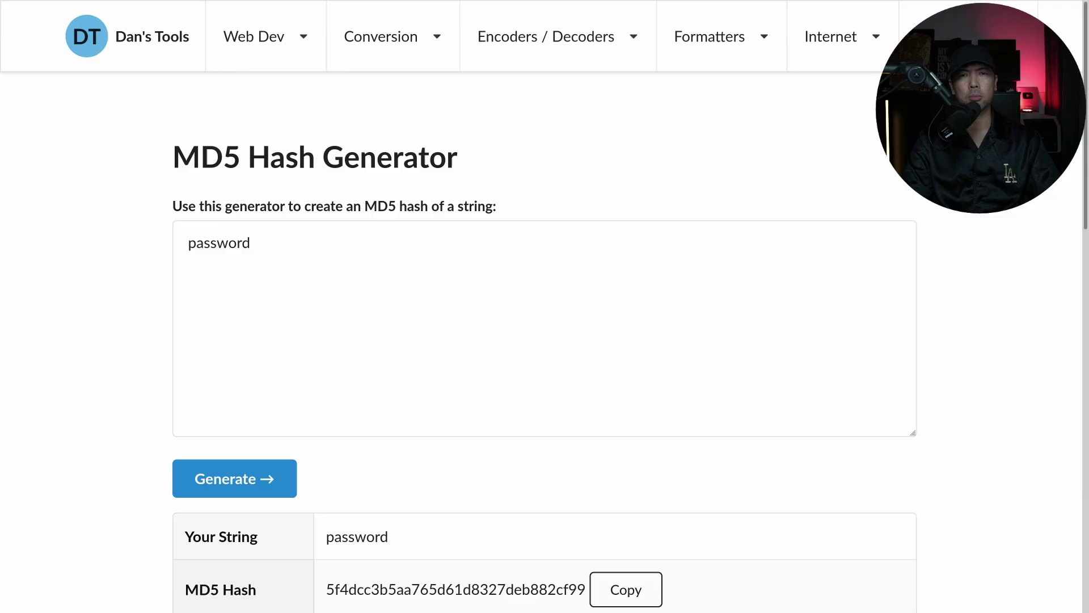
Select and copy the MD5 hash 5f4dcc3b5aa765d61d8327deb882cf99 generated for 'password'
click(283, 260)
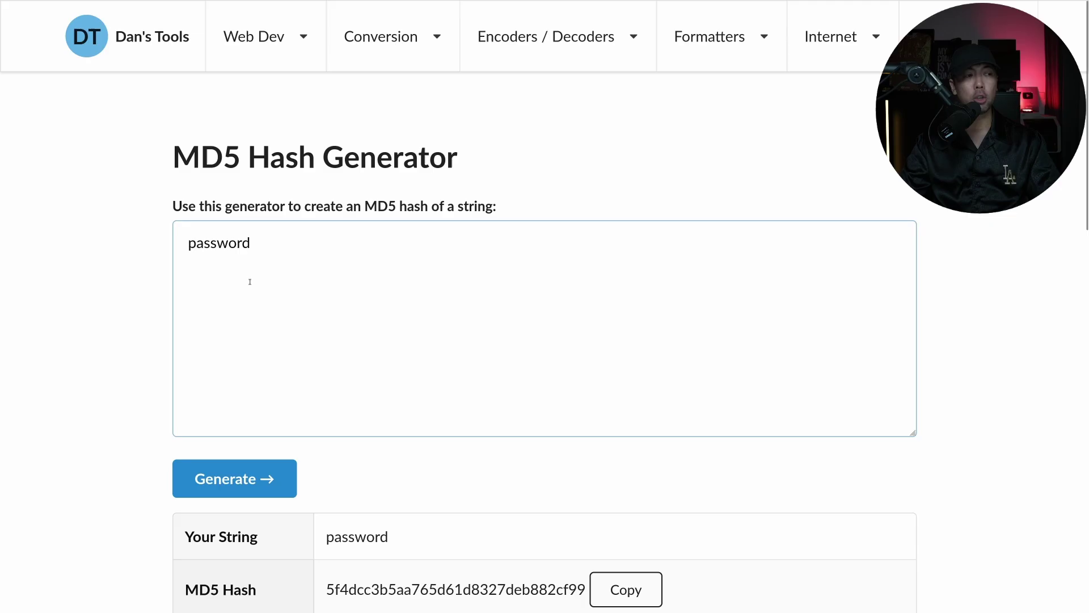
scroll(503, 332, down, 2)
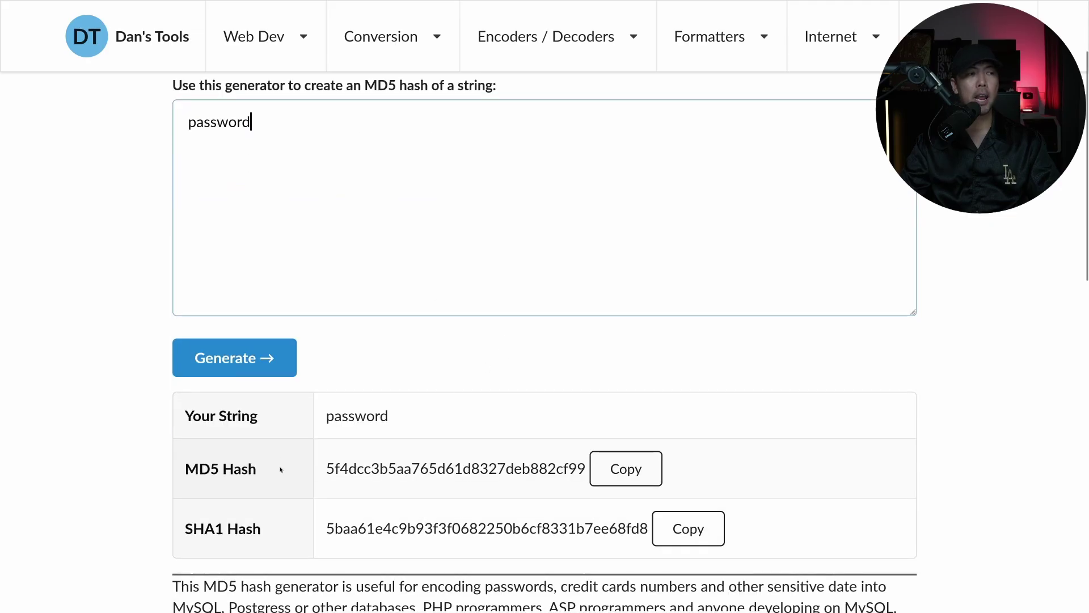
double_click(368, 464)
click(383, 468)
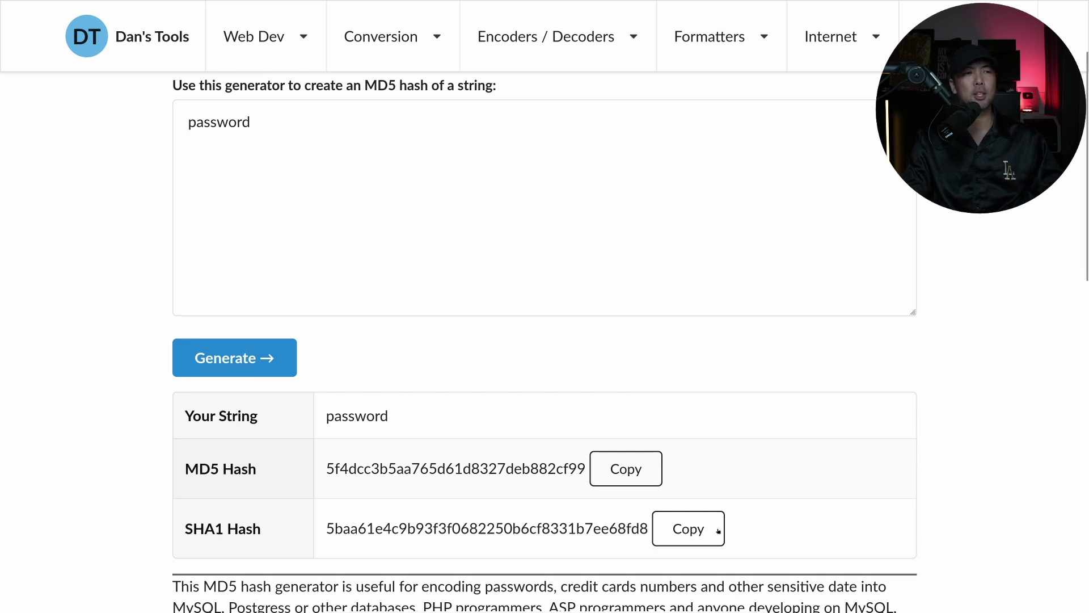
click(629, 470)
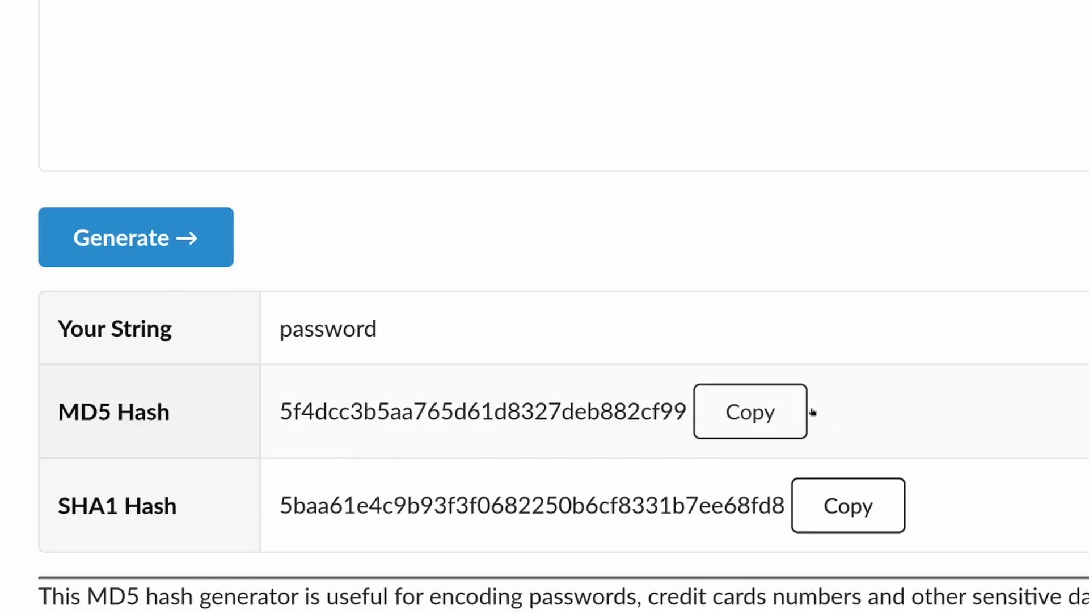
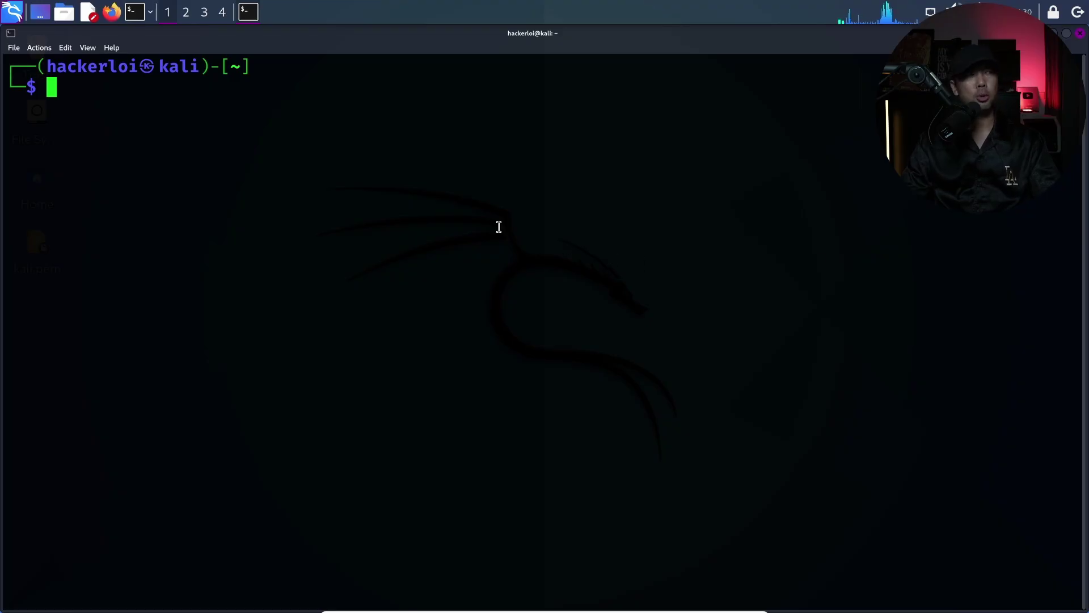
Run maigret in the terminal against the target's username
text(mai)
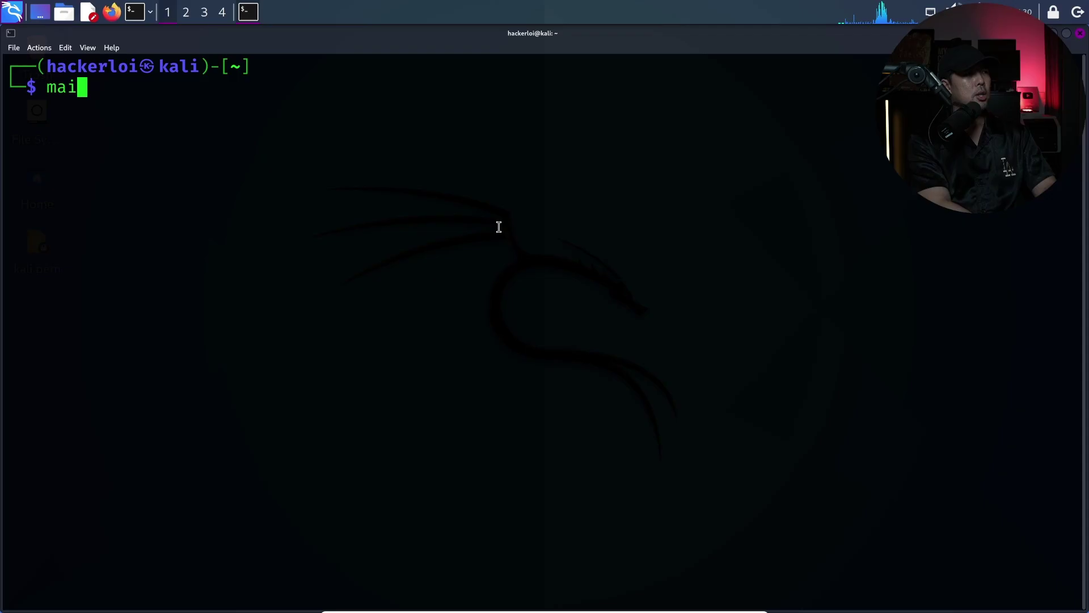
text(gret)
key(Return)
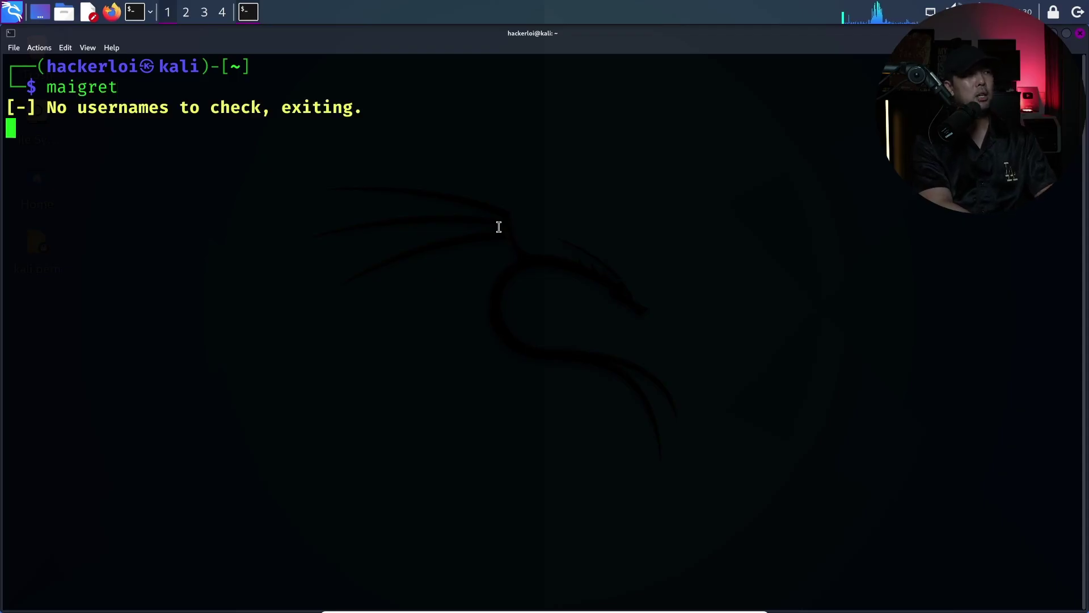
key(Up)
text(loi)
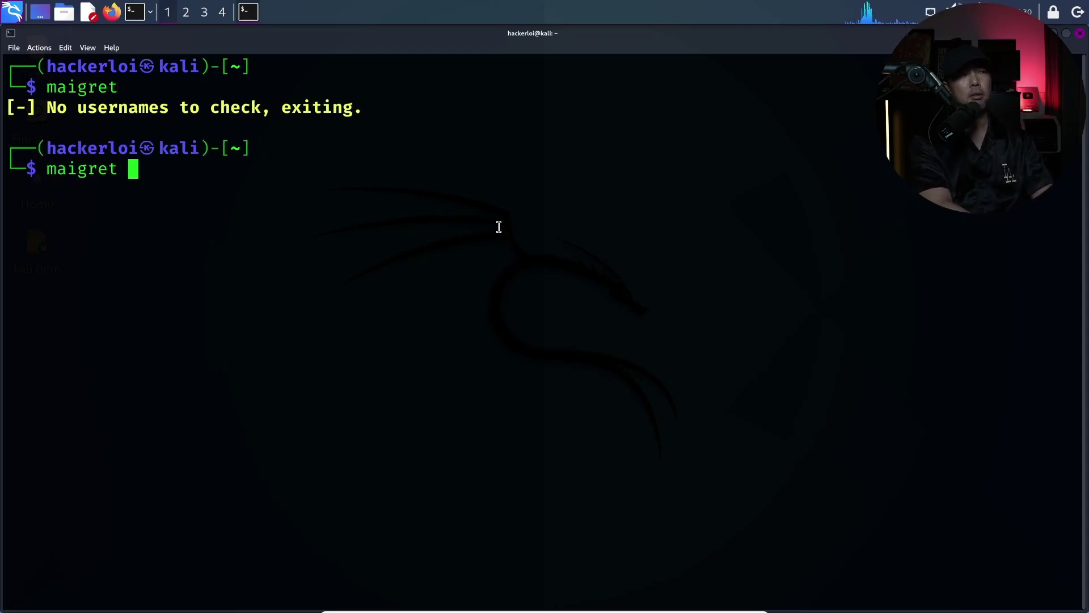
text(liangyang)
key(Return)
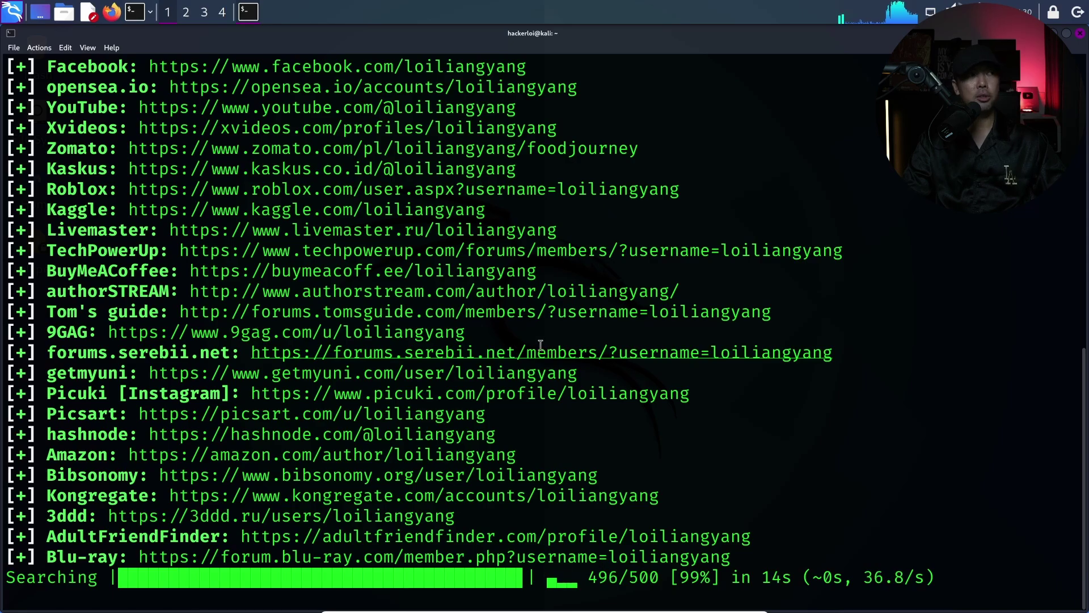
Scroll back through maigret's found-site results, highlighting the YouTube User entry
scroll(452, 333, up, 5)
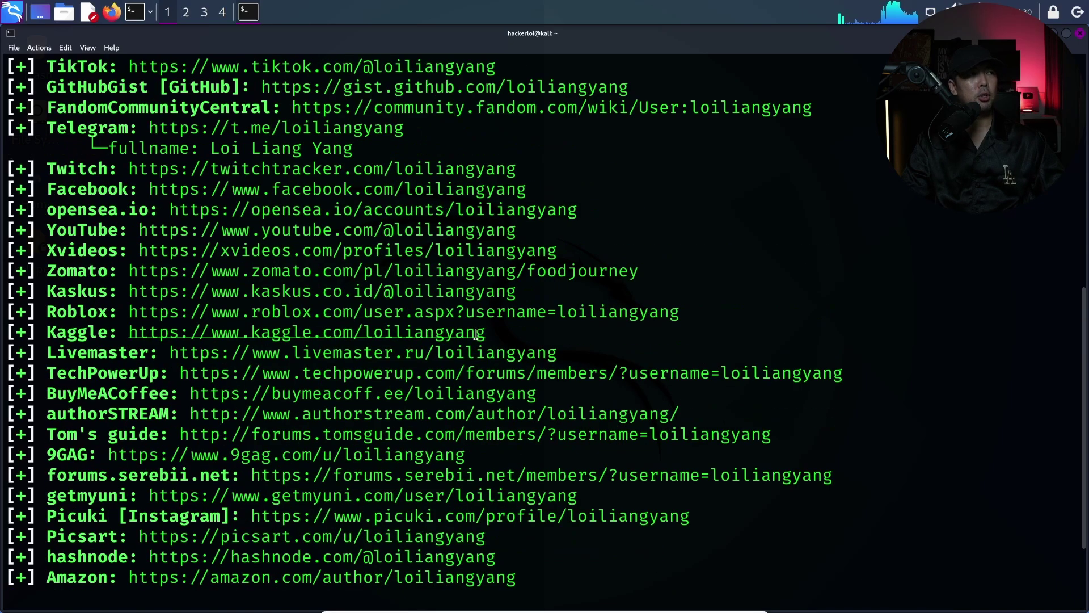
scroll(240, 300, up, 3)
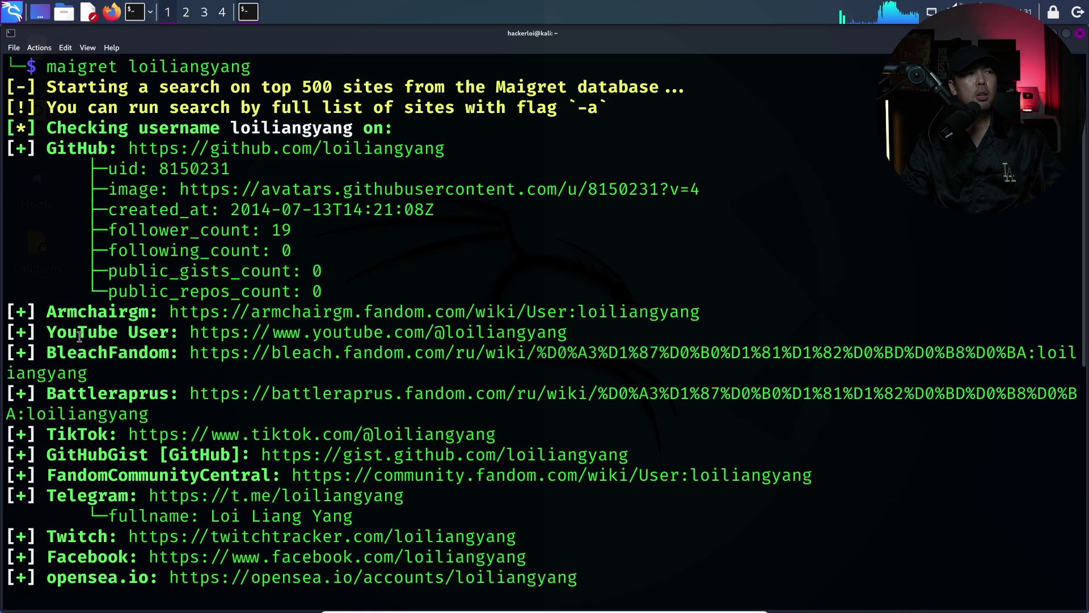
drag(75, 333, 142, 336)
click(132, 347)
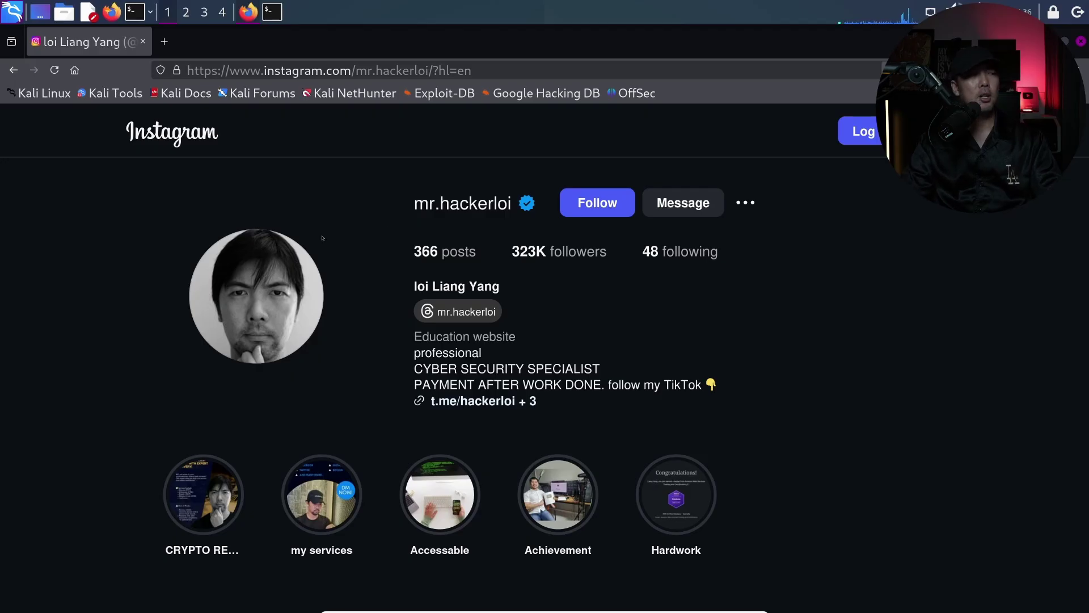
Open the profile picture in its own tab and copy its image address
right_click(265, 257)
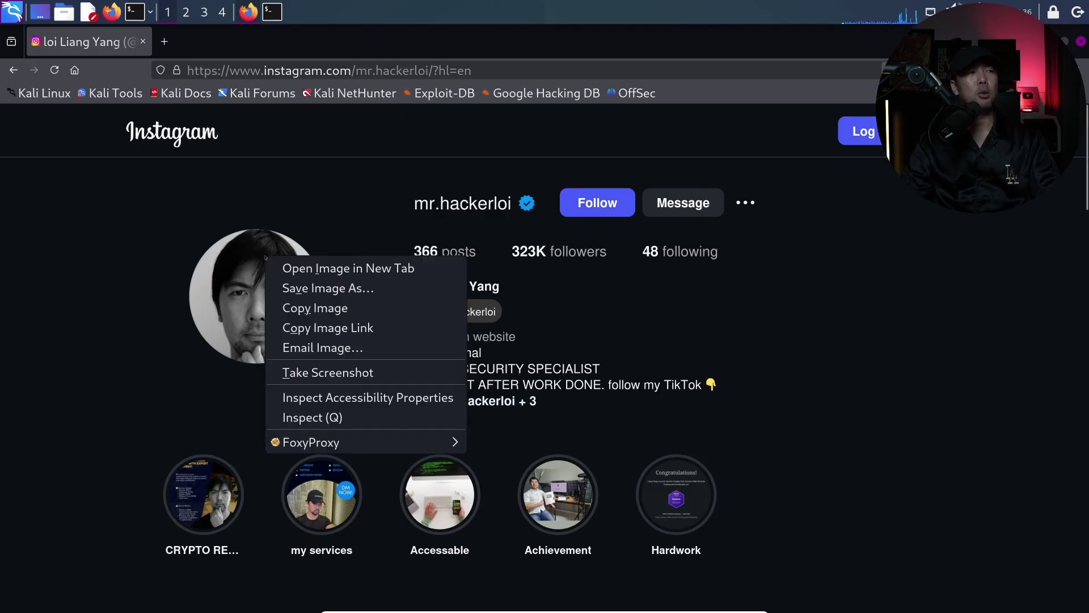
click(295, 269)
click(191, 46)
right_click(309, 70)
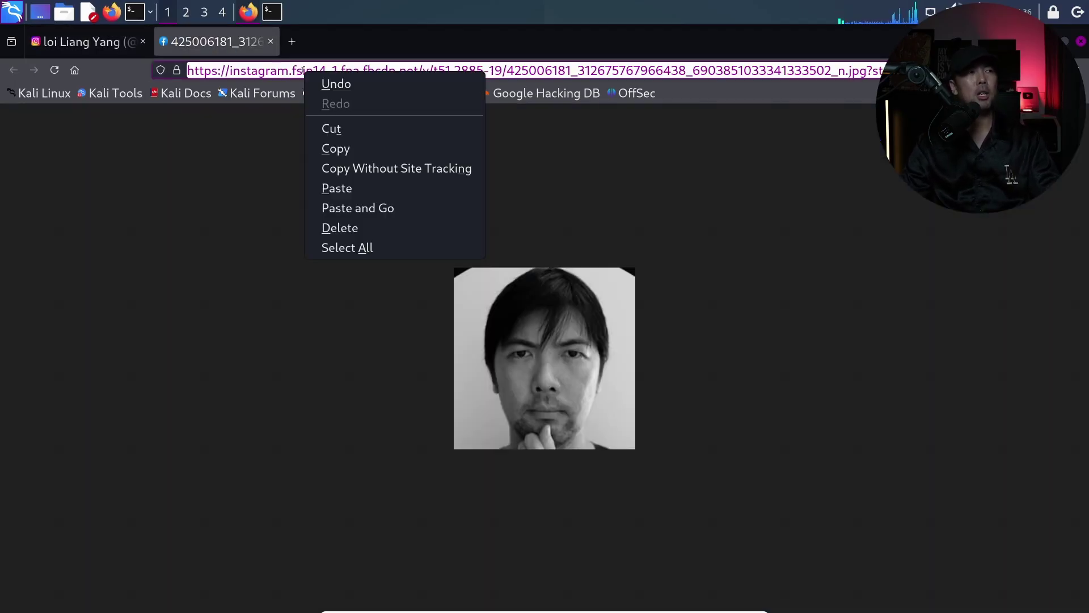
click(323, 148)
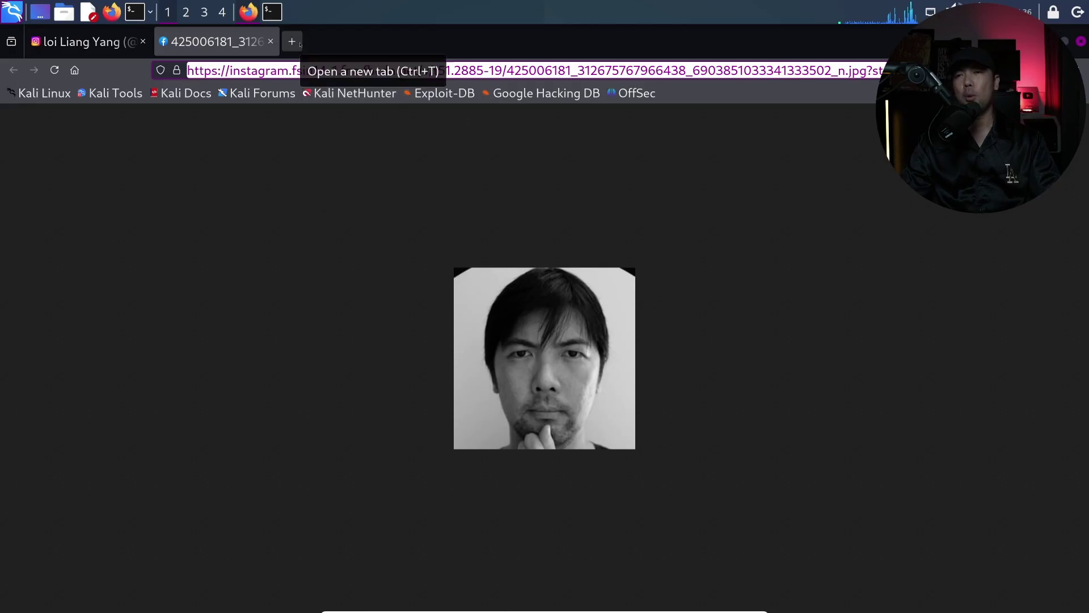
Load the Google homepage in a new tab
click(292, 41)
text(go)
key(Return)
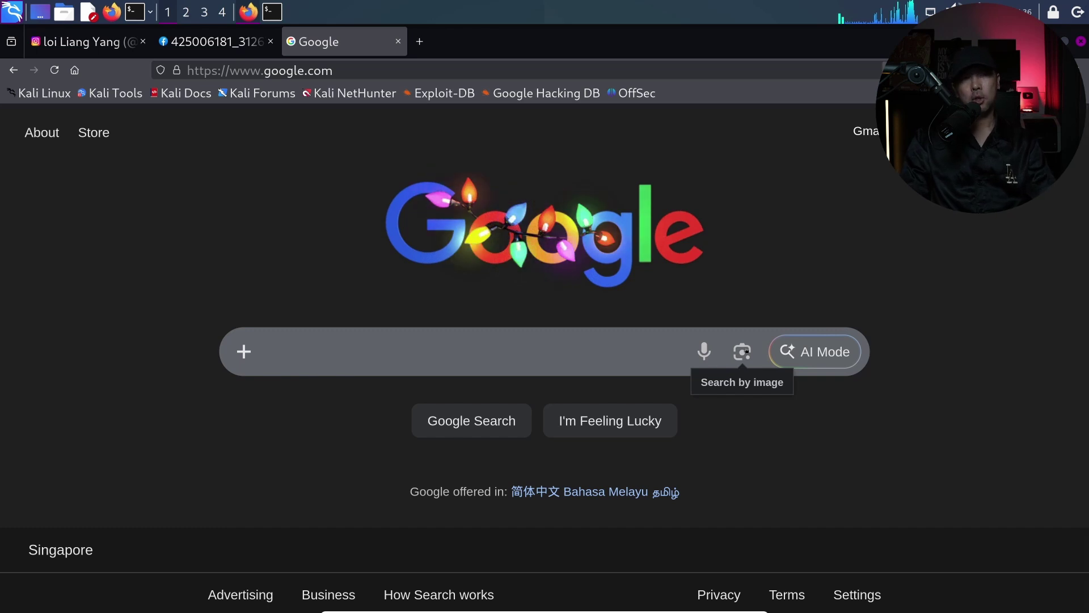
Paste the copied profile picture link into Google's search-by-image link field
click(742, 351)
scroll(565, 315, down, 2)
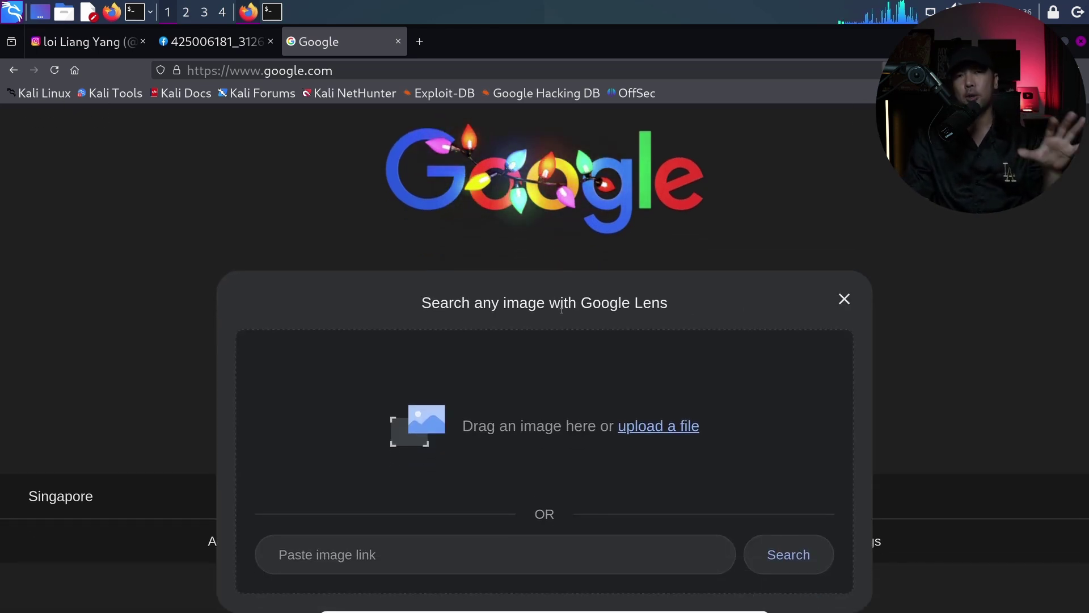
click(451, 554)
key(ctrl+v)
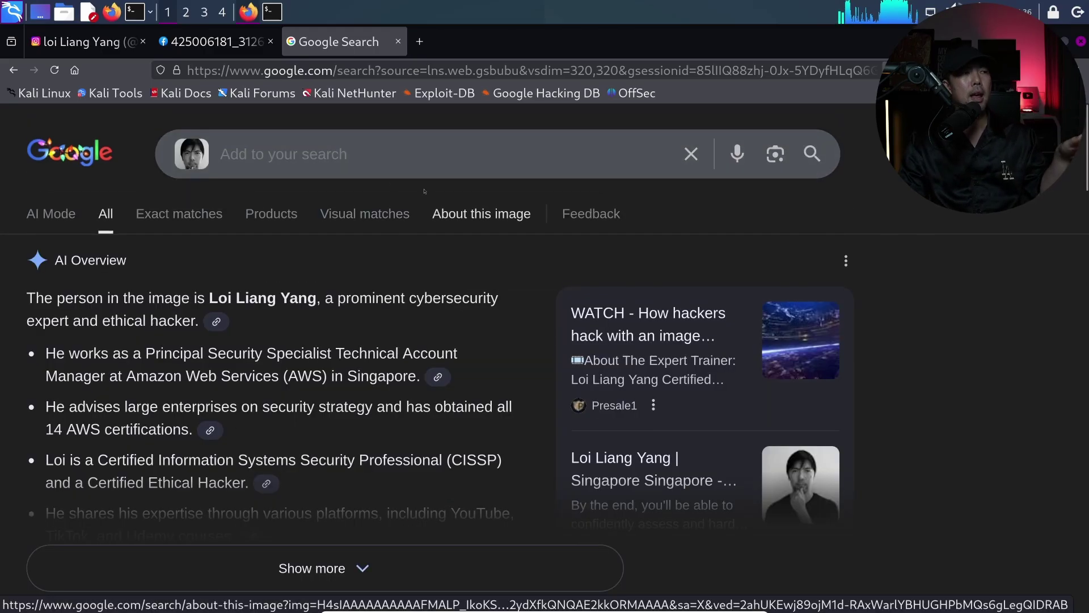
Scroll down through the Google Lens results about the pictured person
scroll(413, 183, down, 2)
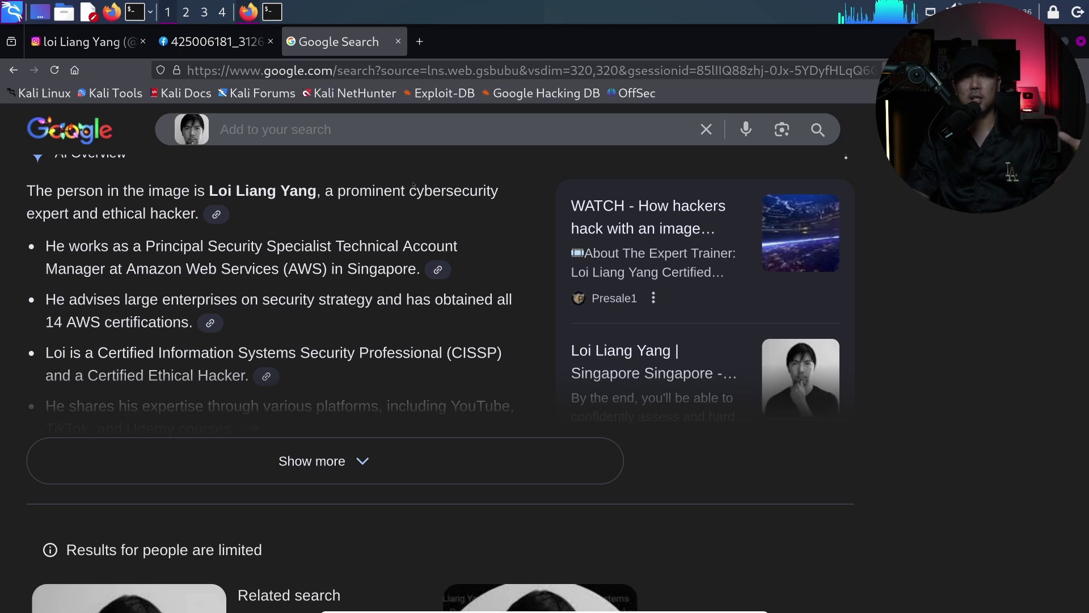
scroll(385, 240, down, 6)
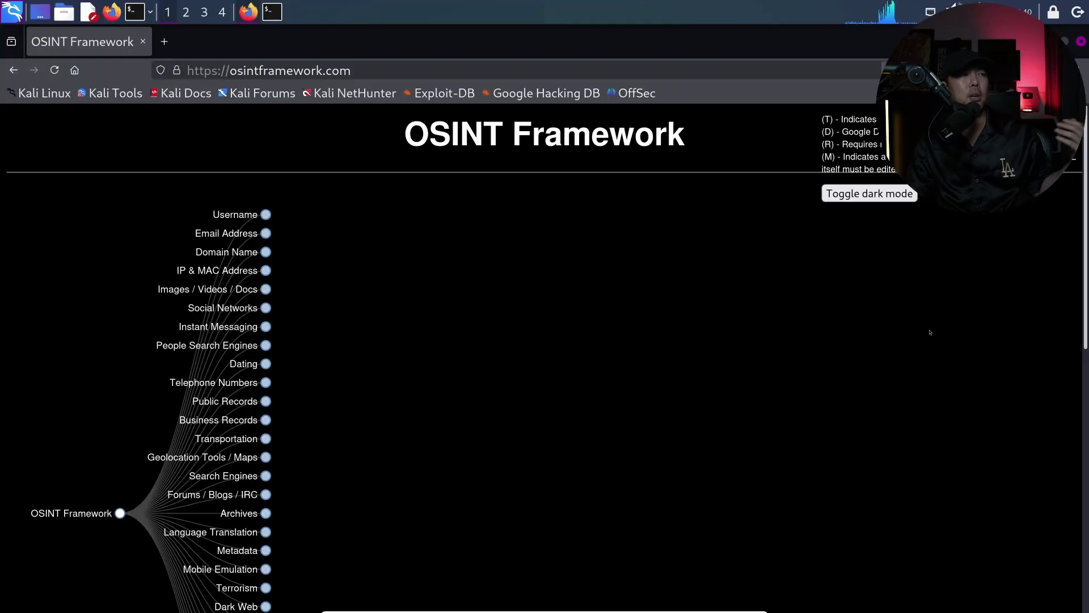
Expand Email Address > Email Search, then People Search Engines > Registries in the OSINT Framework tree
click(265, 233)
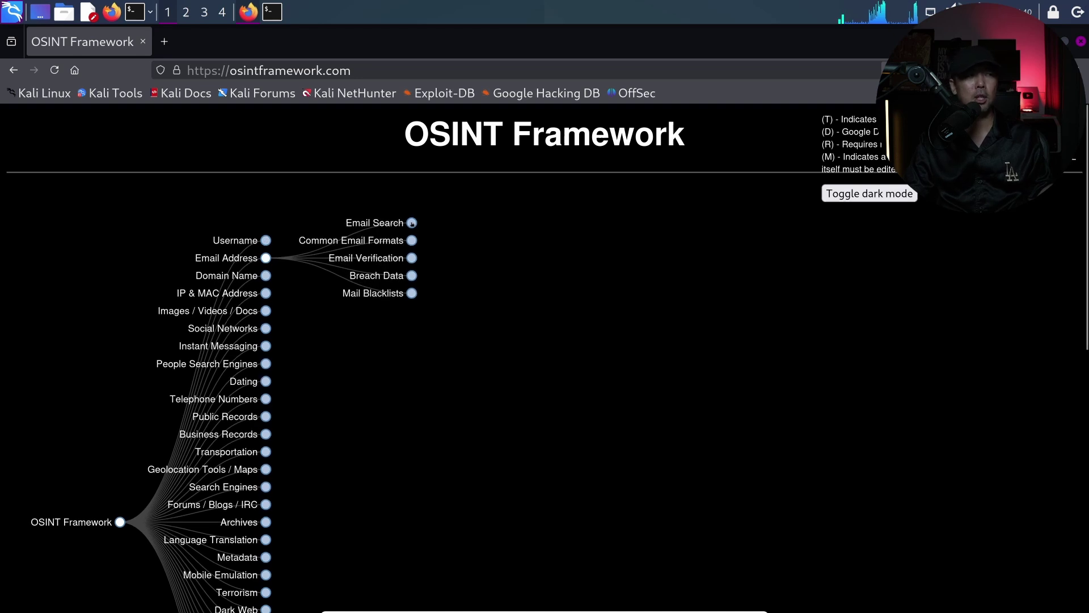
click(413, 225)
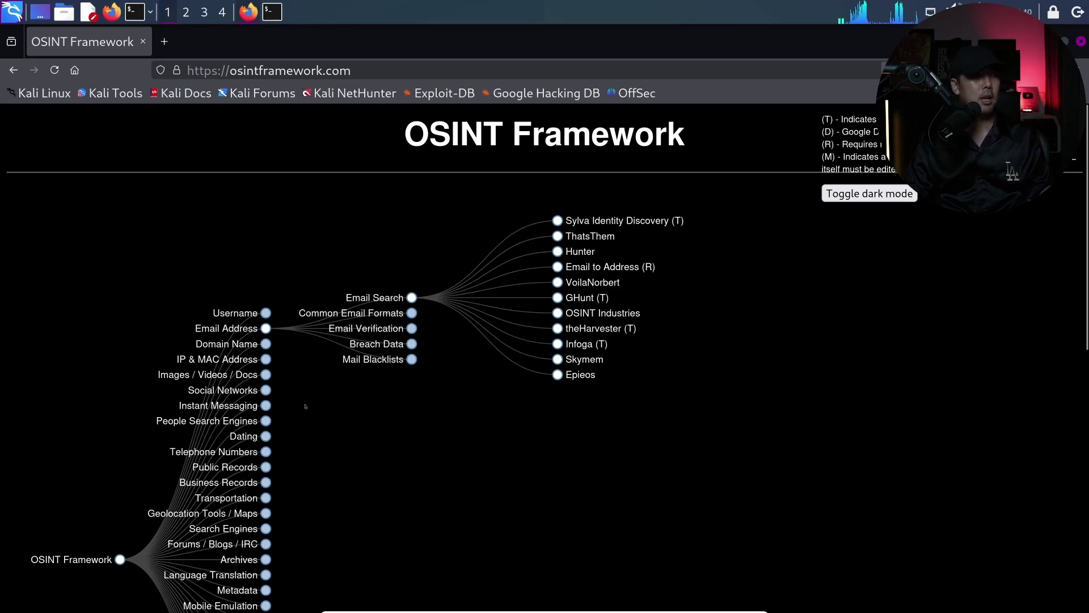
click(268, 421)
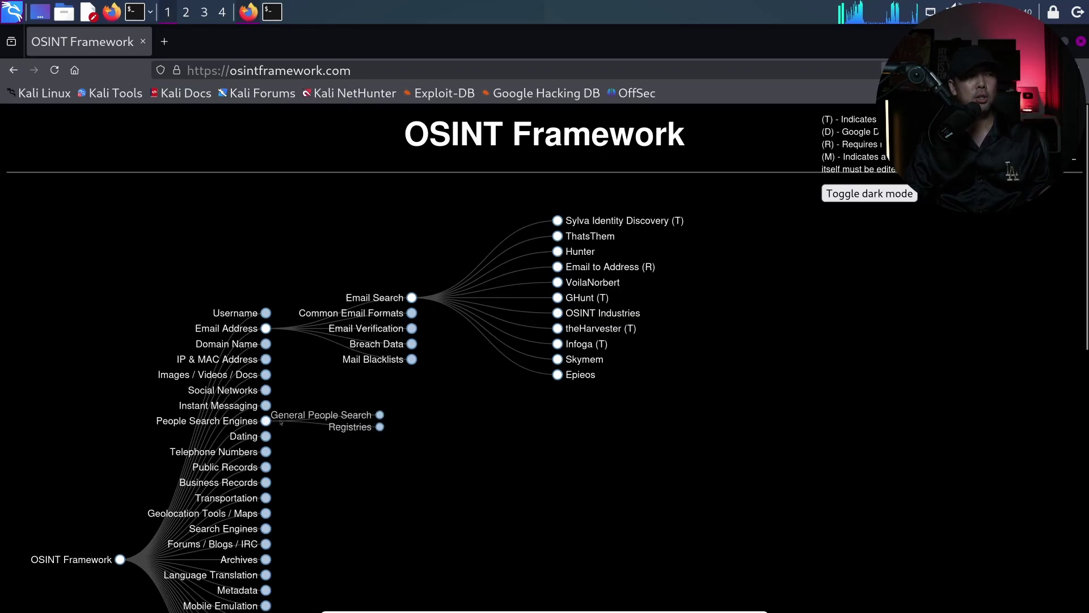
click(412, 429)
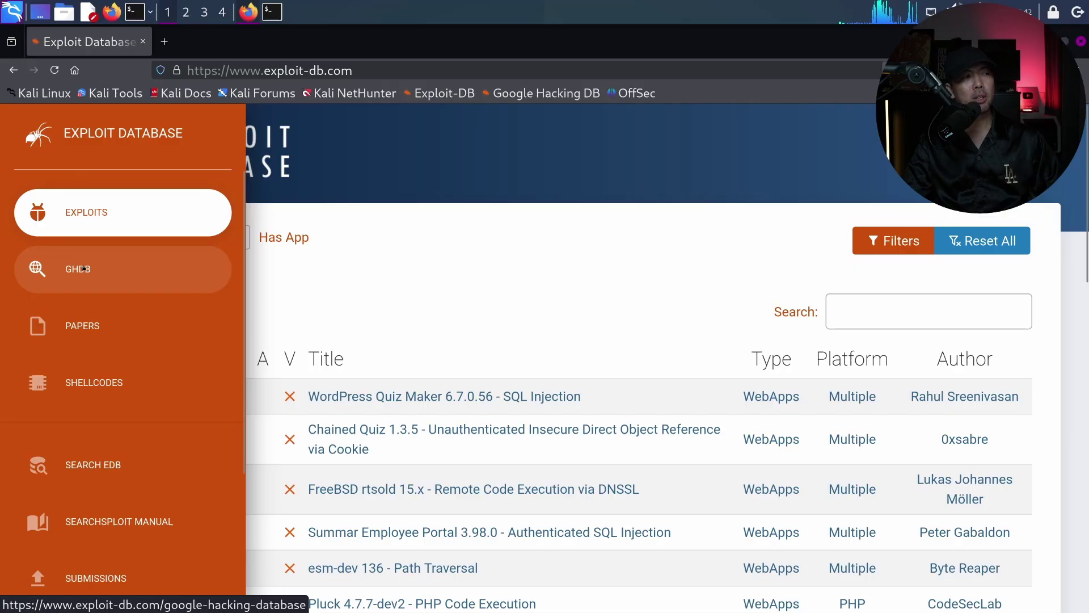
Open GHDB from Exploit-DB's sidebar menu
click(83, 268)
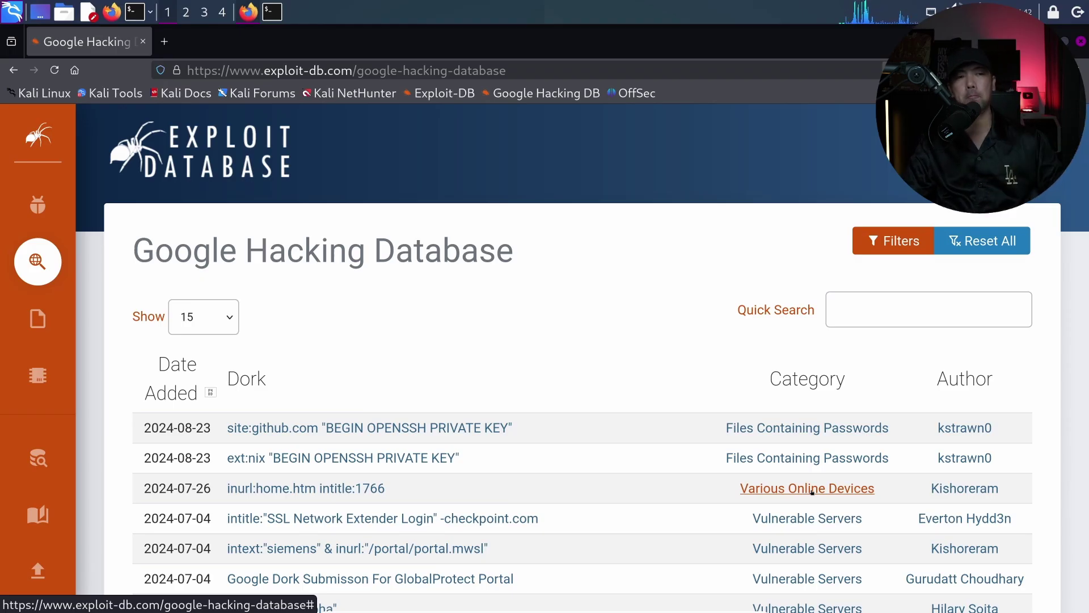
Scroll the GHDB table and filter it to the Files Containing Passwords category
scroll(812, 491, down, 2)
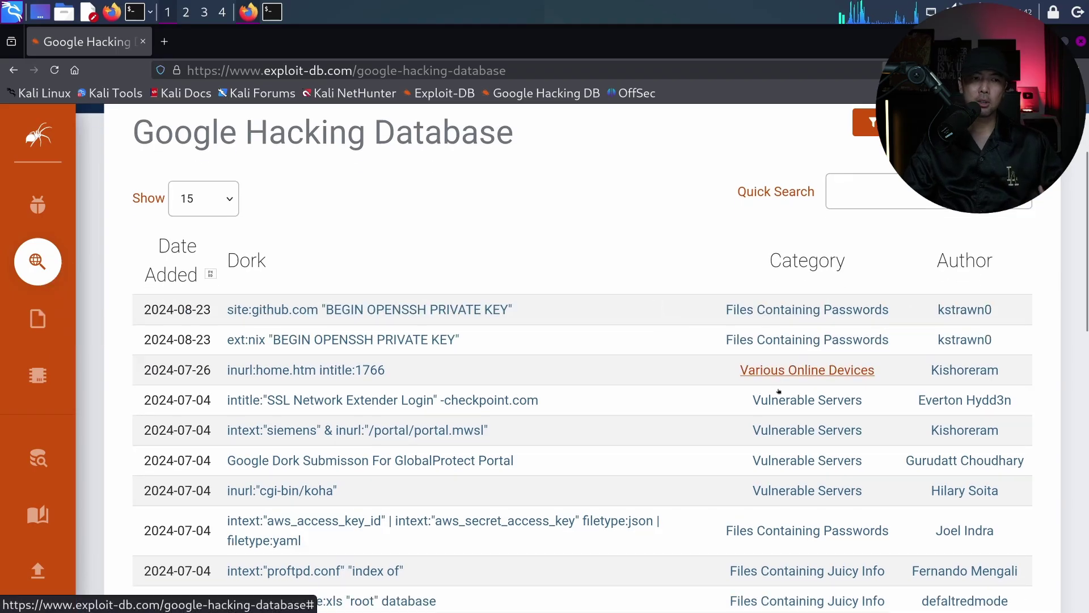
scroll(779, 392, down, 2)
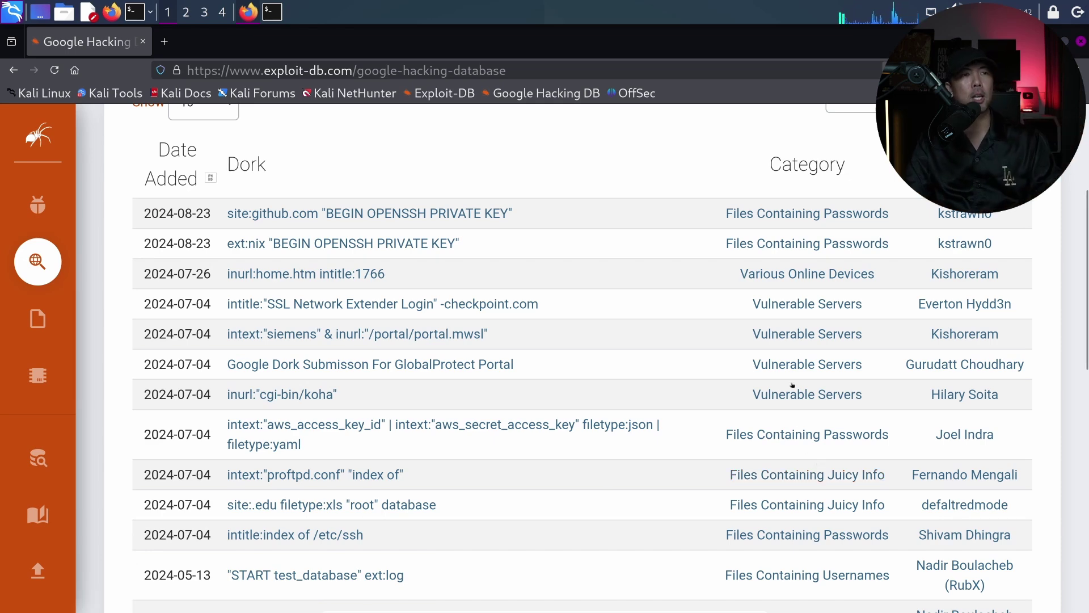
click(806, 215)
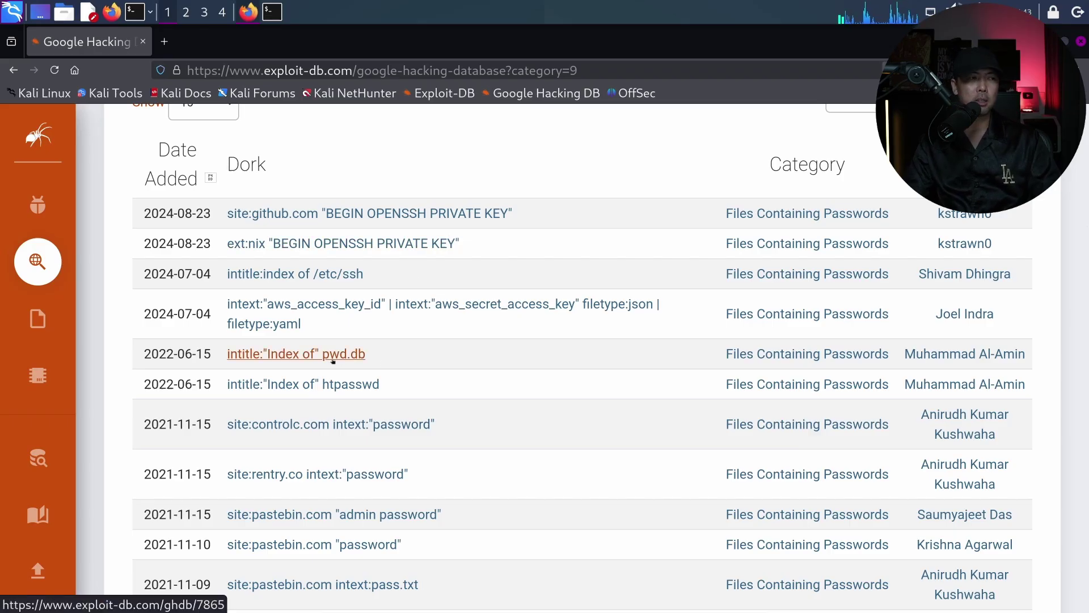
Google the intitle:"Index of" pwd.db dork in a new tab and scroll its results
drag(368, 354, 226, 354)
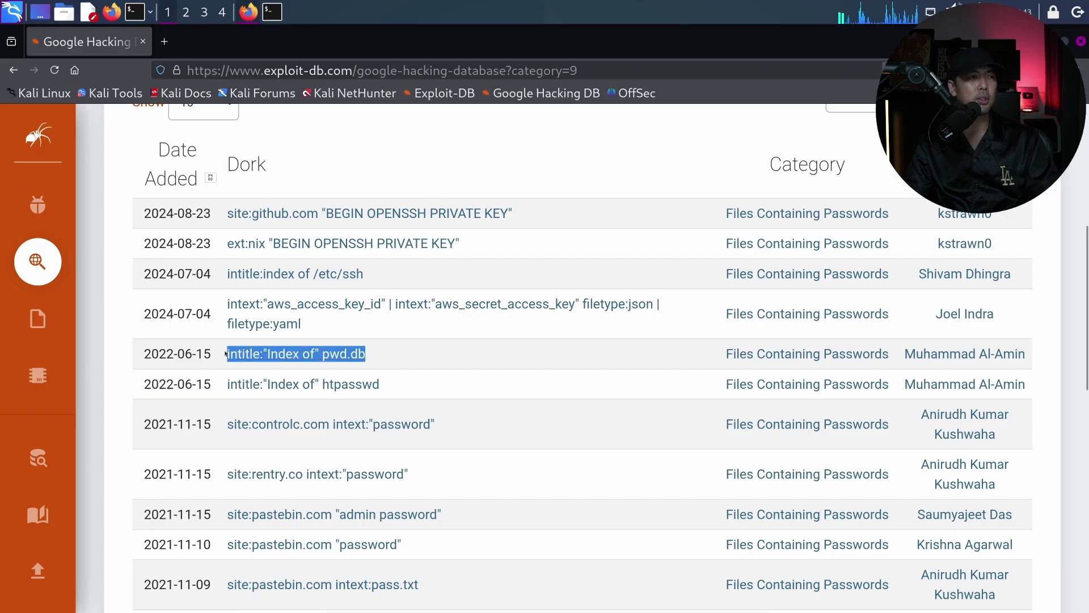
click(164, 41)
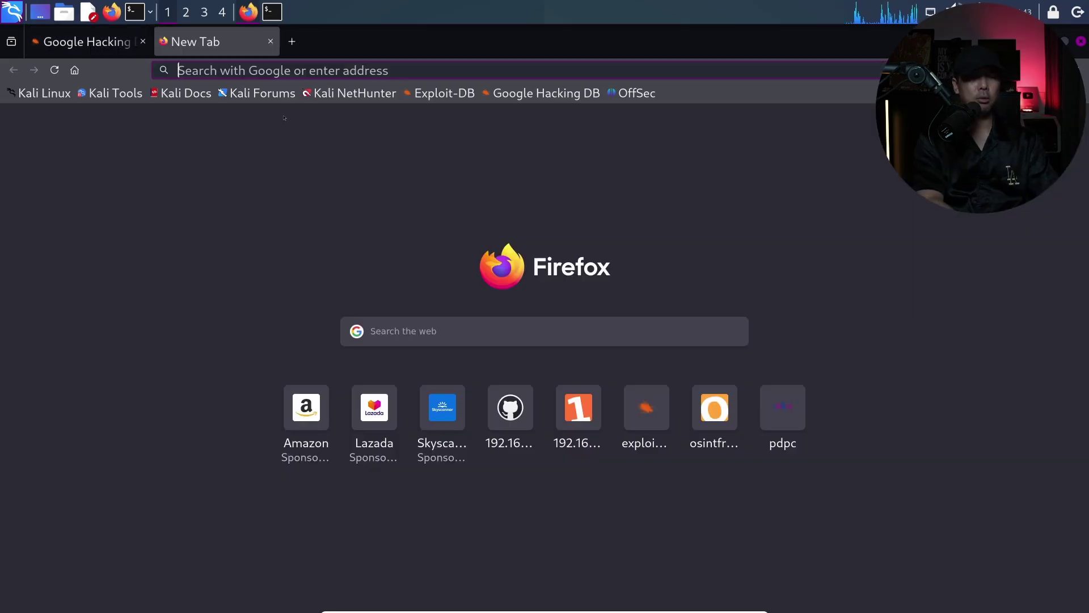
key(ctrl+v)
key(Return)
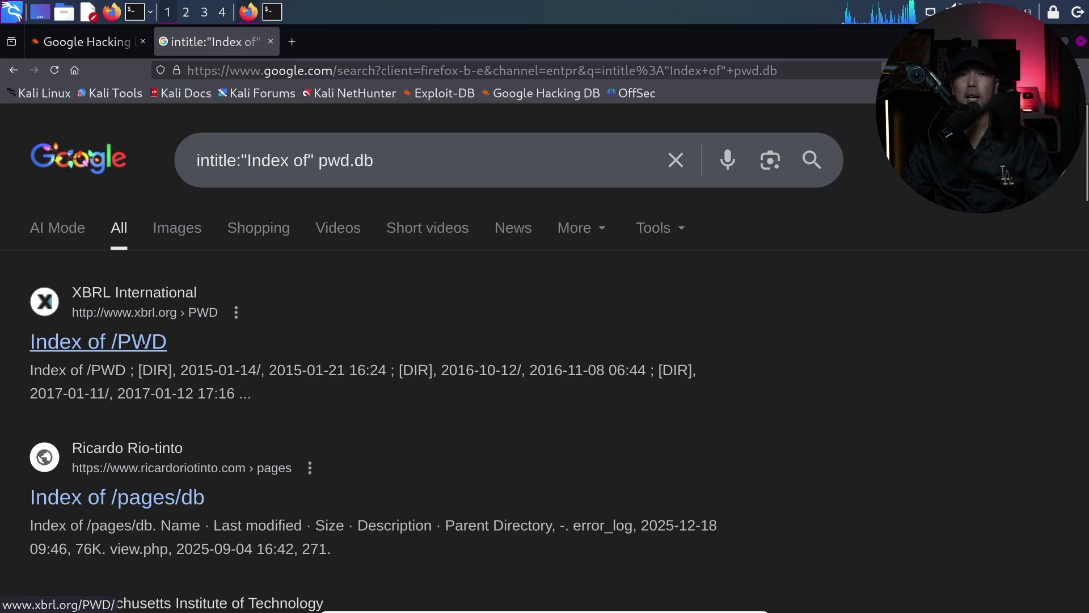
scroll(330, 365, down, 2)
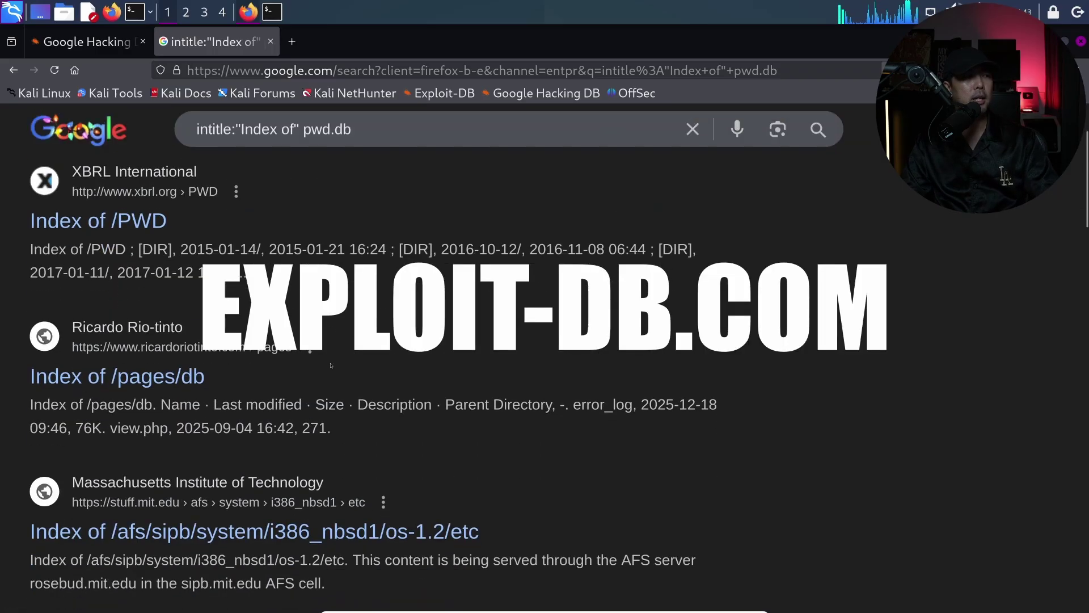
scroll(106, 128, down, 4)
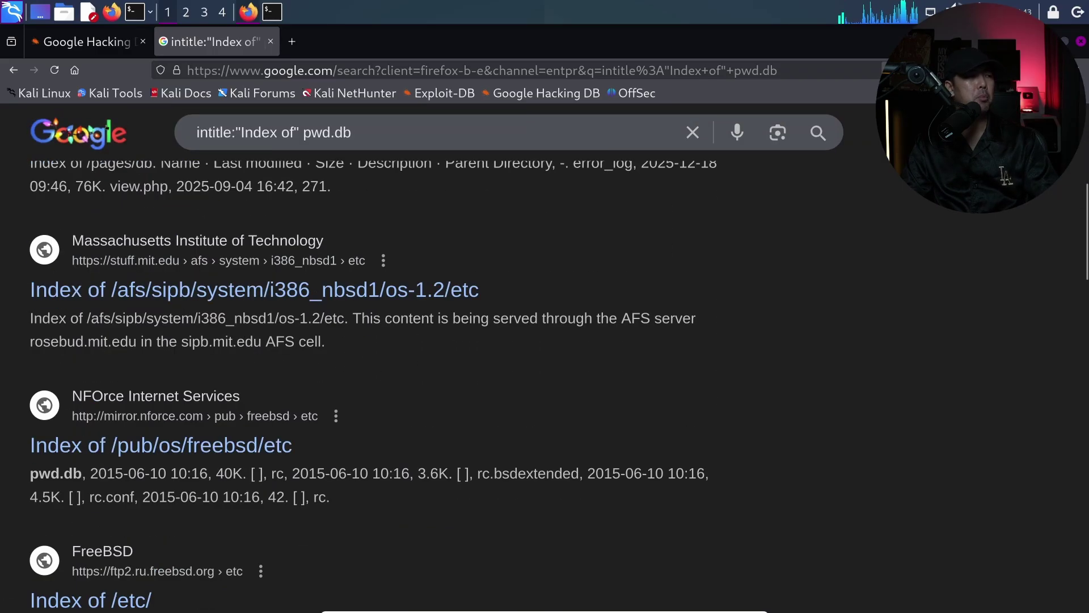
Replace the Google query with the site:pastebin.com intext:pass.txt dork and search
click(87, 41)
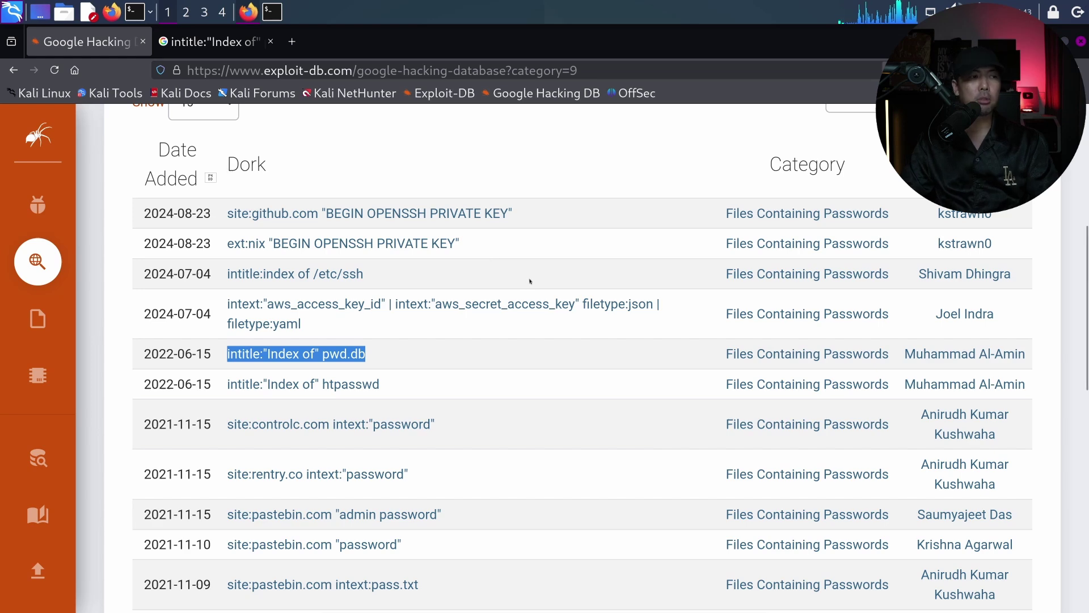
scroll(531, 281, down, 2)
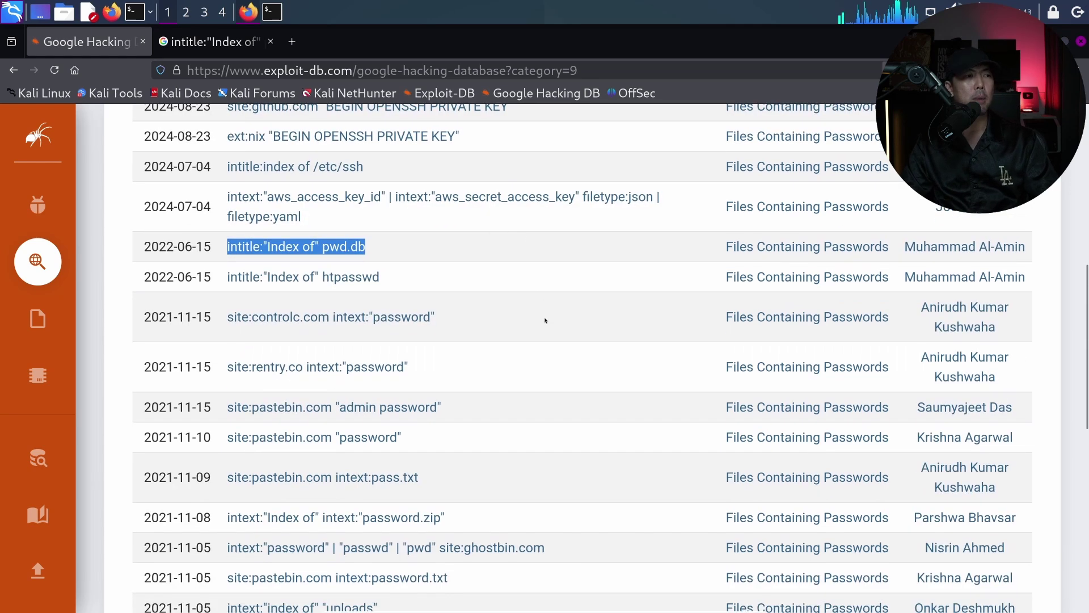
click(489, 410)
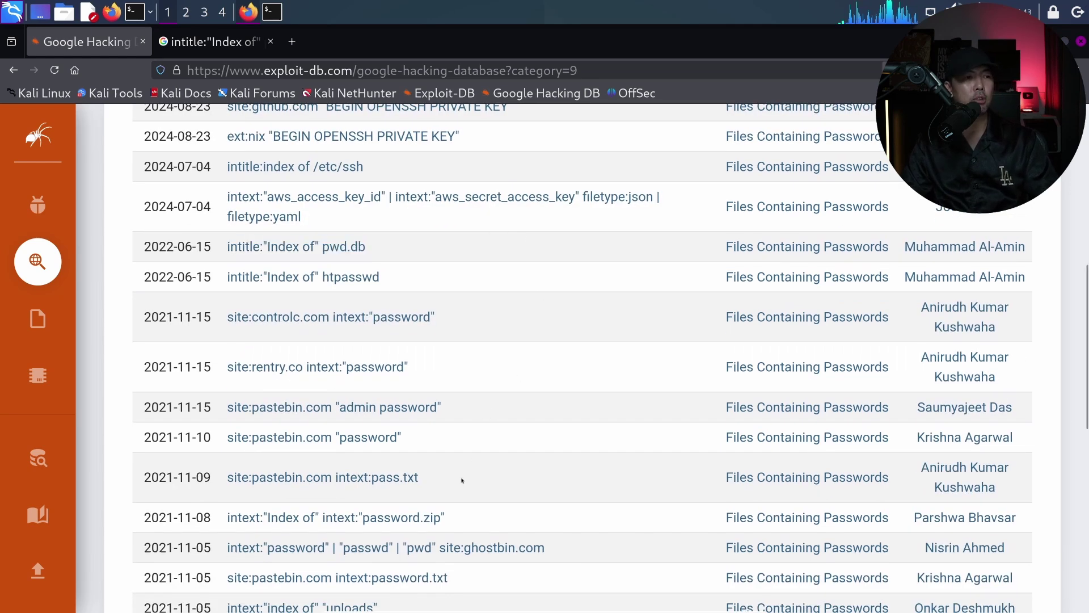
triple_click(272, 488)
key(ctrl+c)
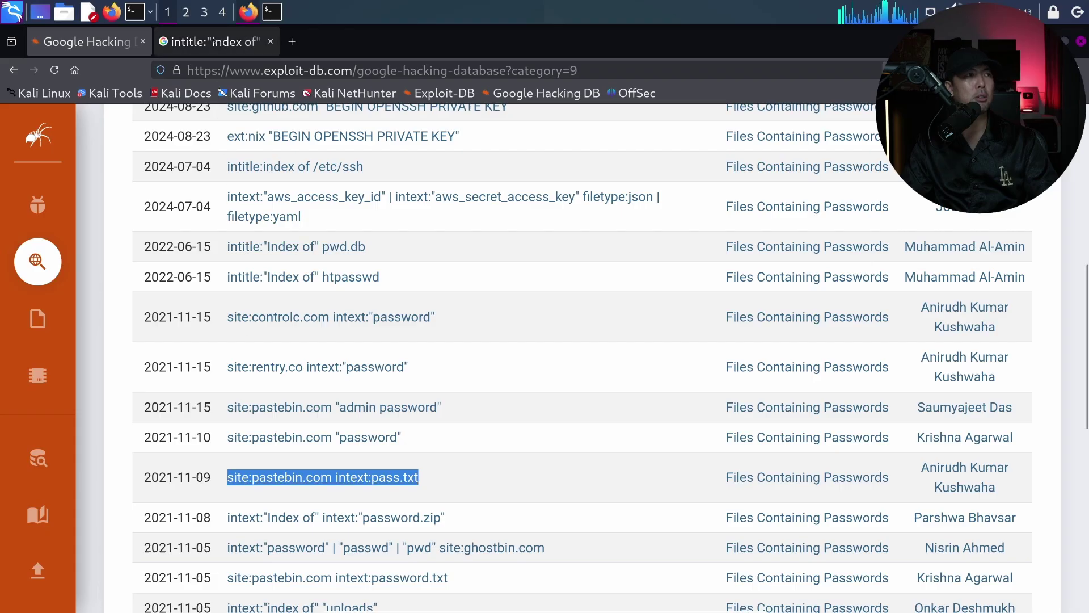
click(215, 41)
click(305, 131)
key(ctrl+a)
key(ctrl+v)
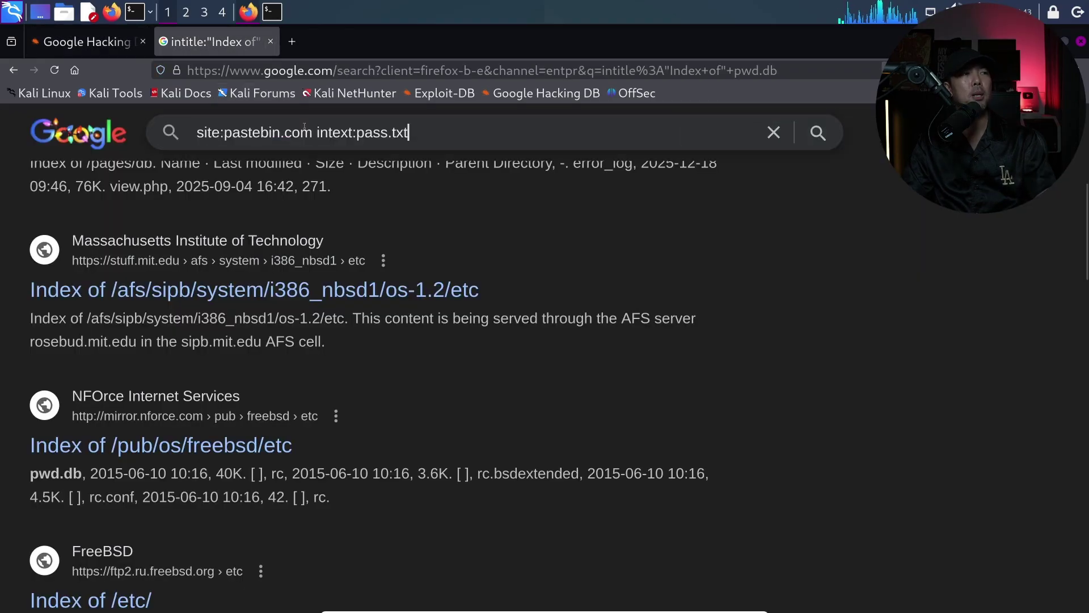
key(Return)
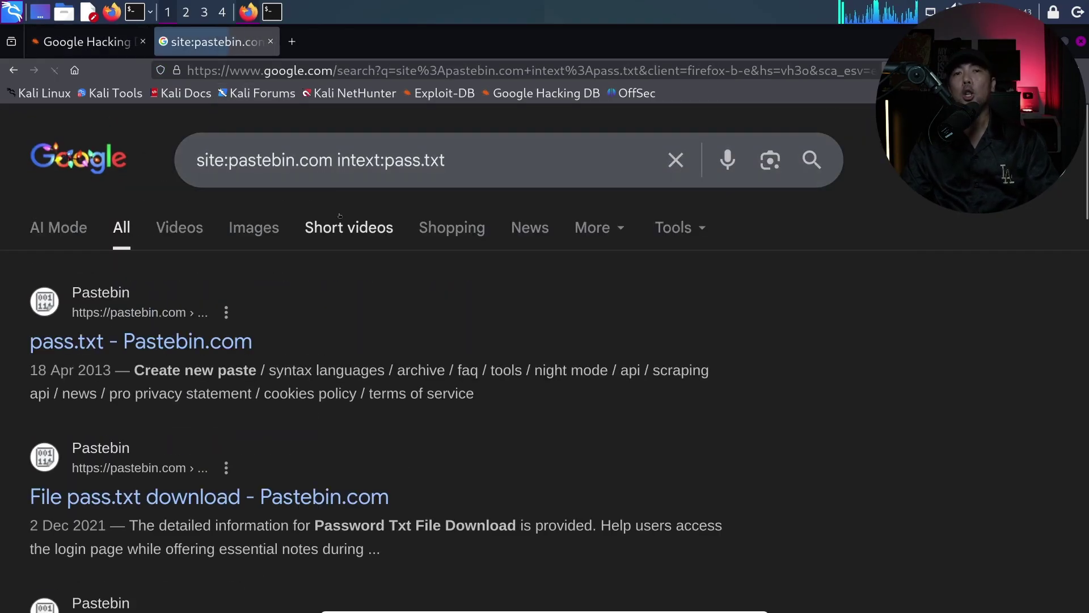
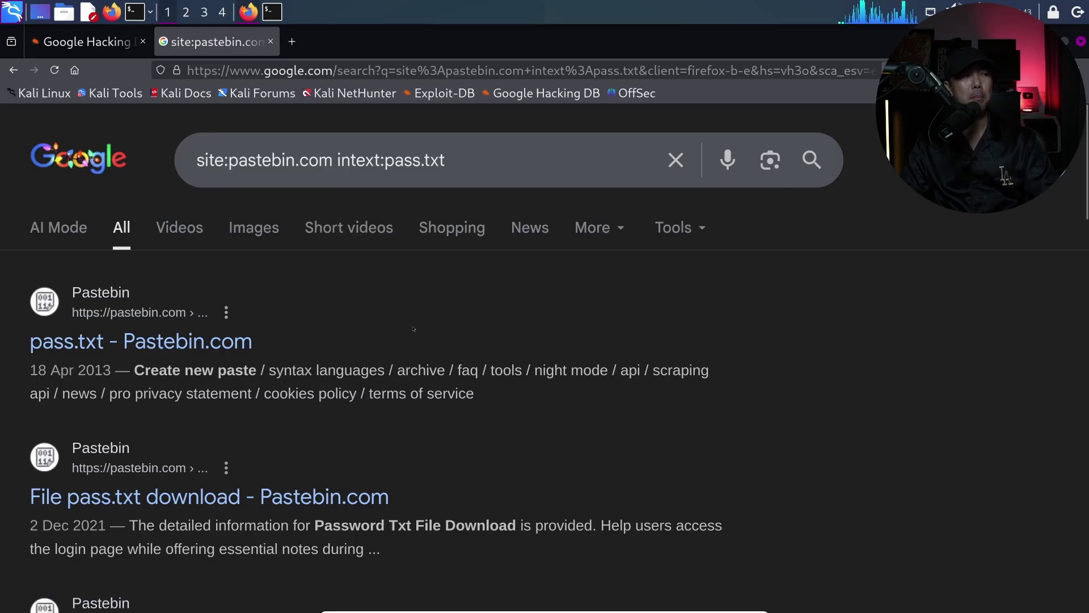
Replace the query's '.txt' ending with 'word' to search site:pastebin.com intext:password
scroll(431, 332, down, 5)
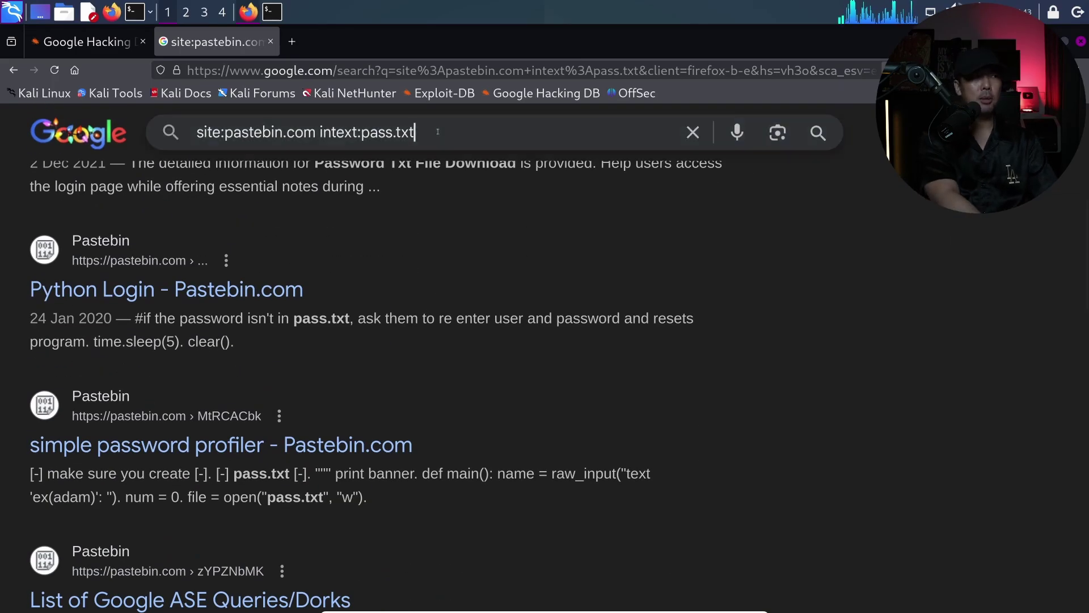
key(BackSpace)
text(word)
key(Return)
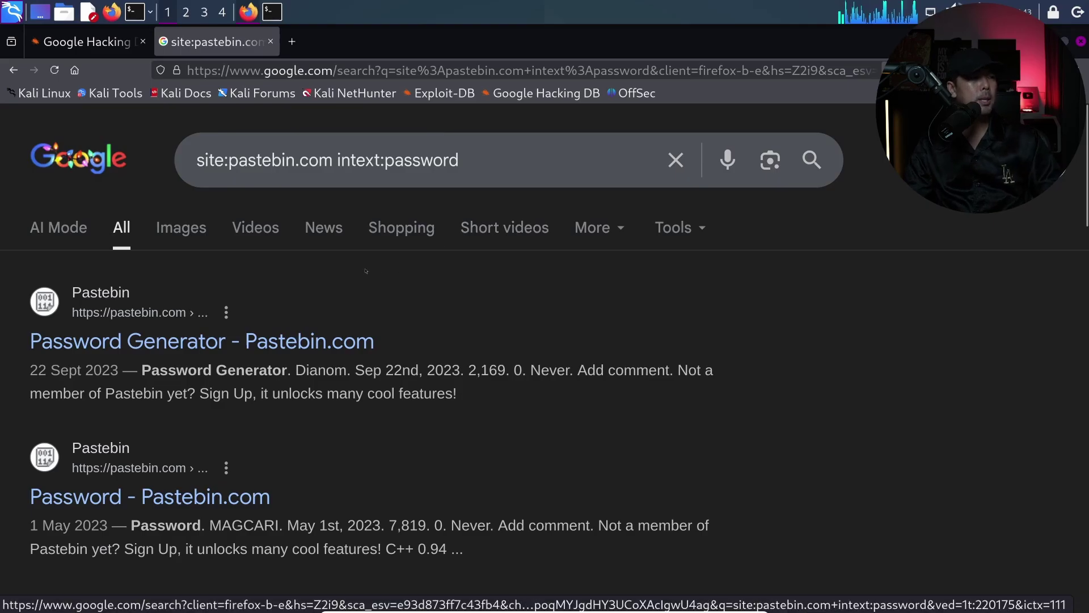
Review the Pastebin results such as password lists and validators, then return to the query
scroll(365, 269, down, 2)
scroll(364, 269, down, 5)
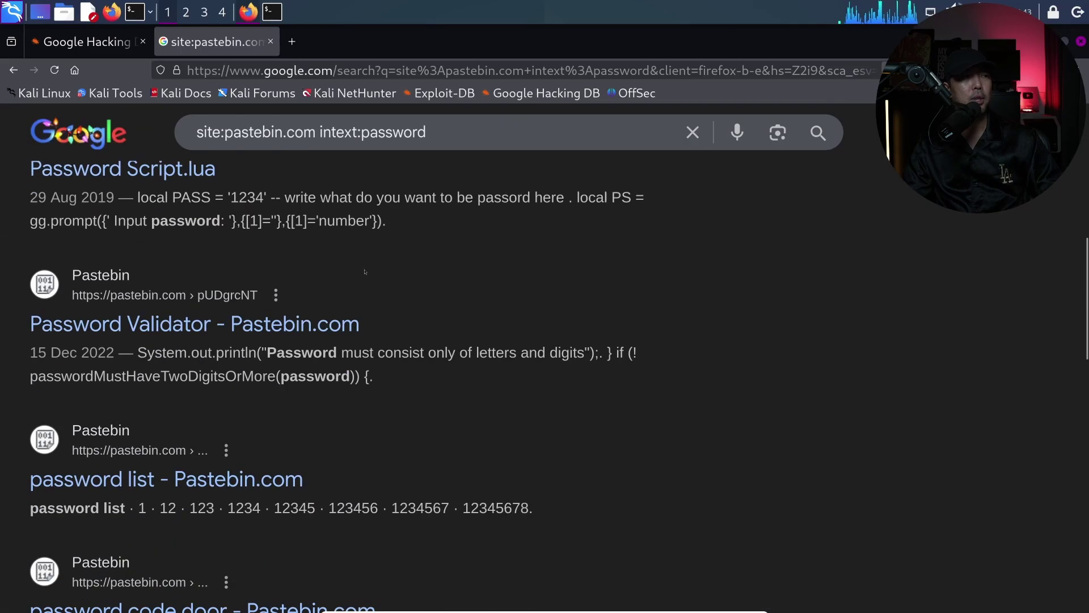
scroll(373, 249, down, 4)
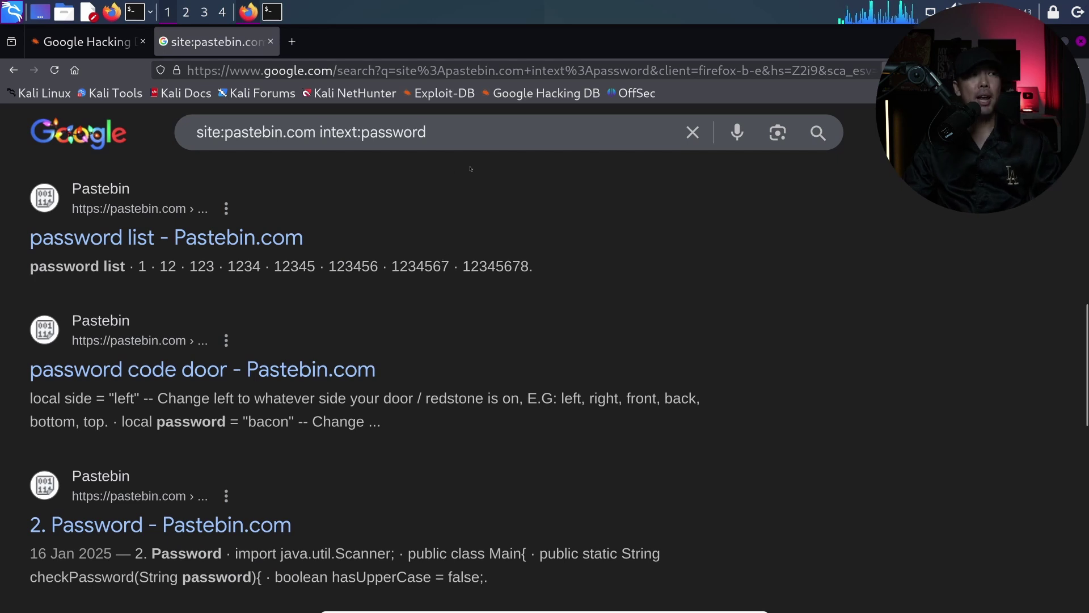
click(494, 131)
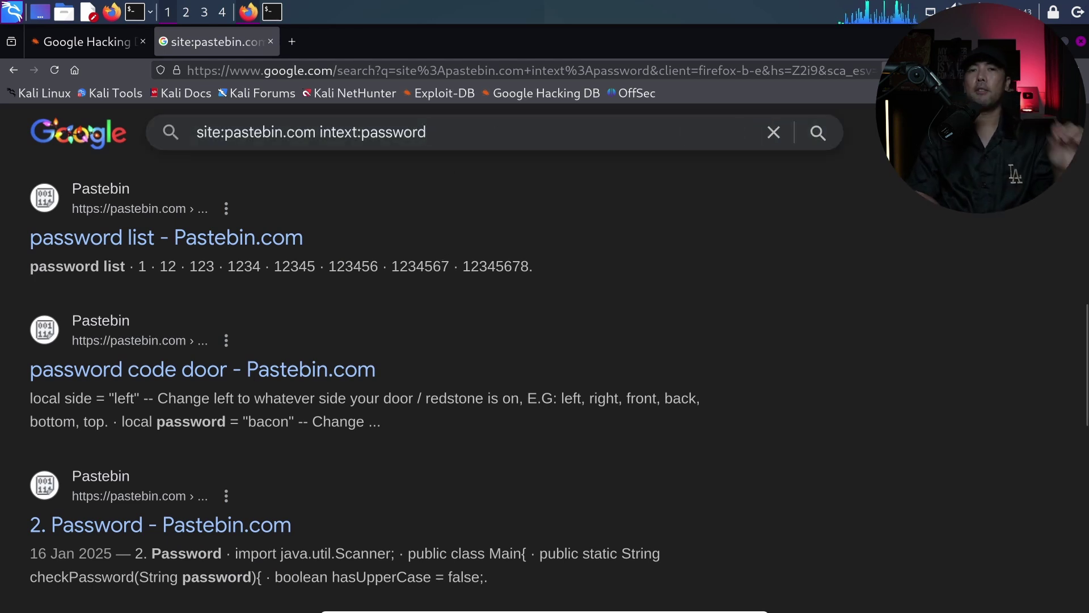